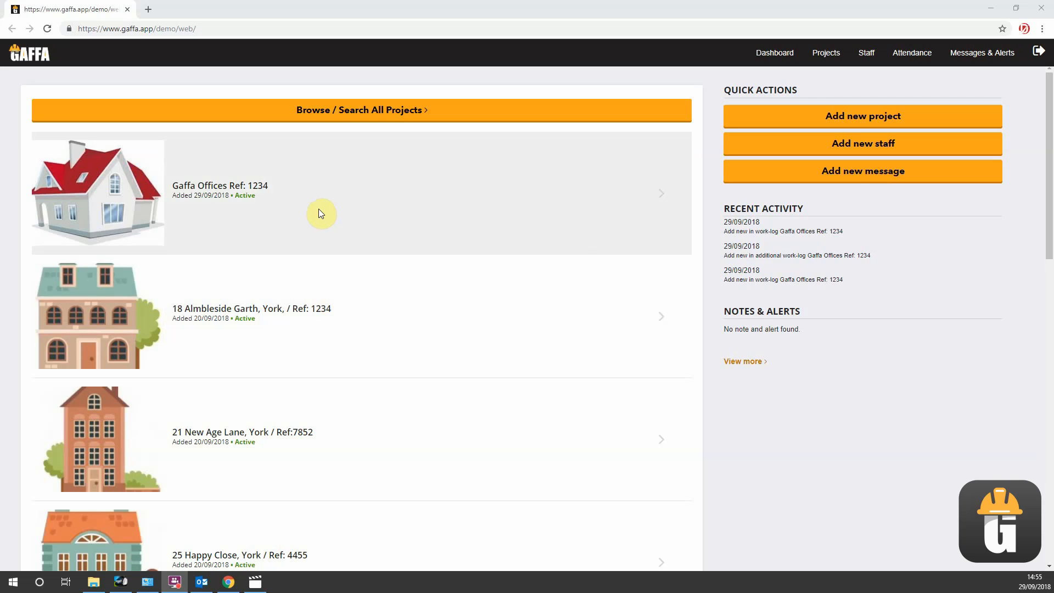
- Start a new work log for the Gaffa Offices project and assign it to the first listed staff member
left_click(321, 213)
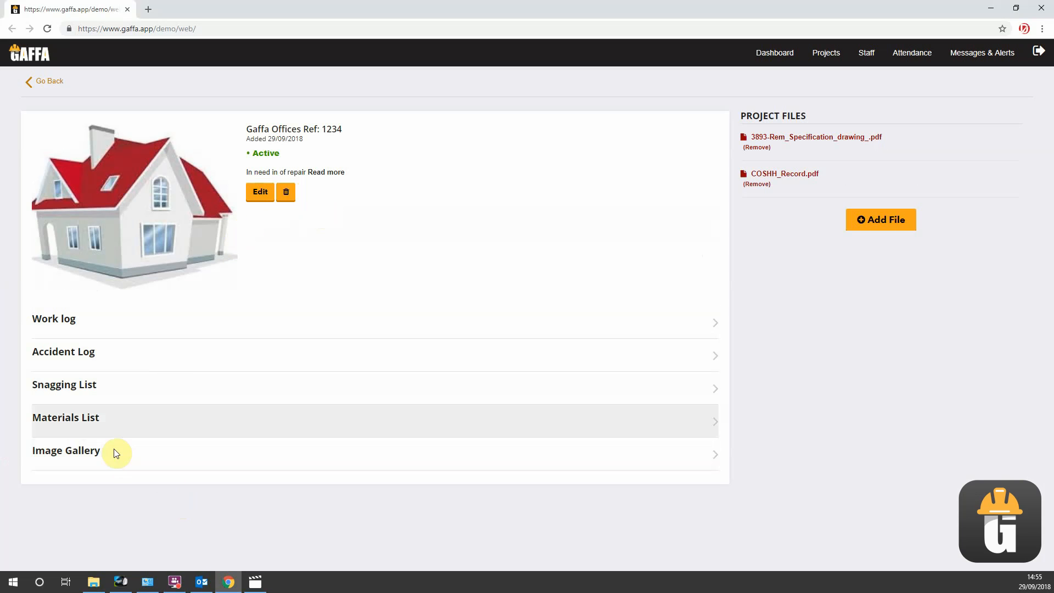
left_click(77, 328)
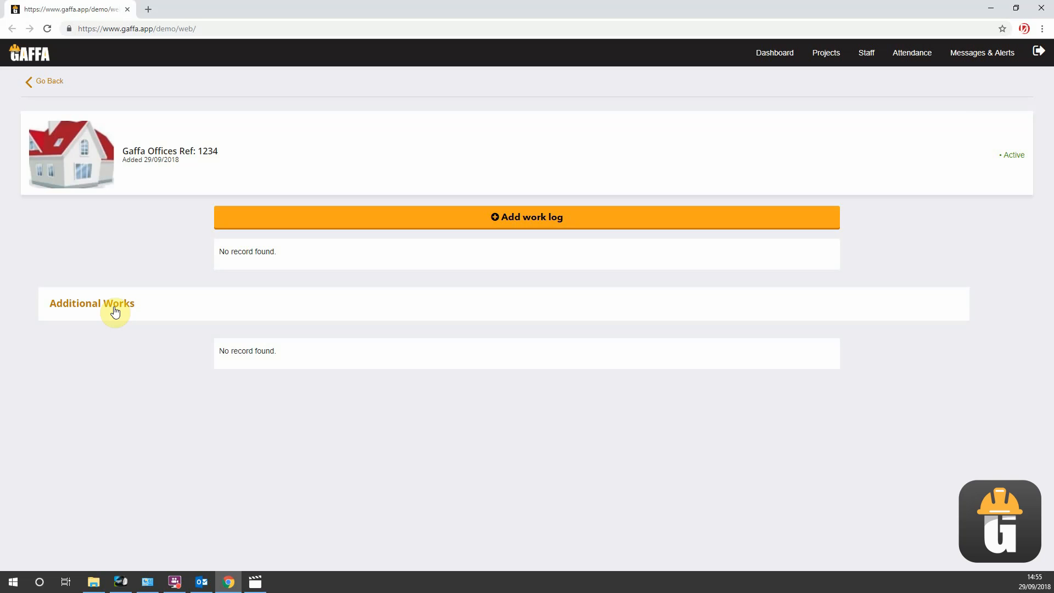
left_click(432, 222)
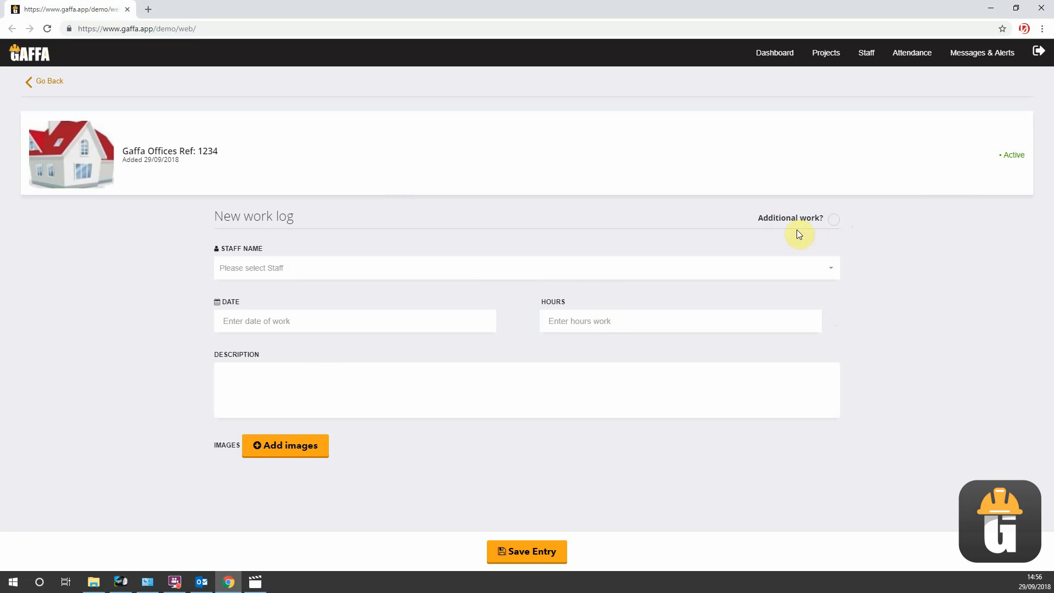
left_click(340, 269)
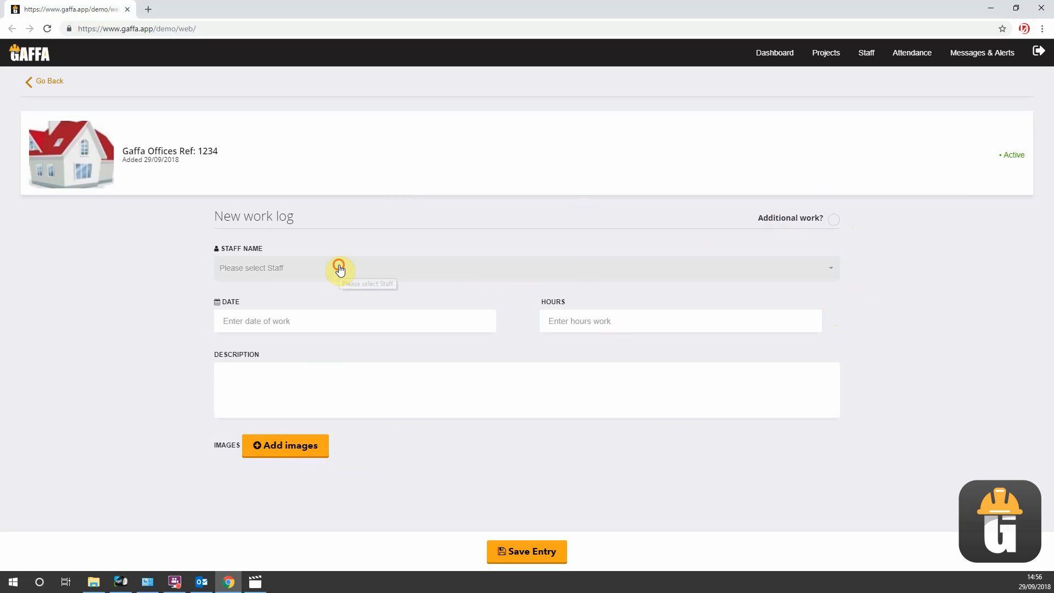
left_click(295, 334)
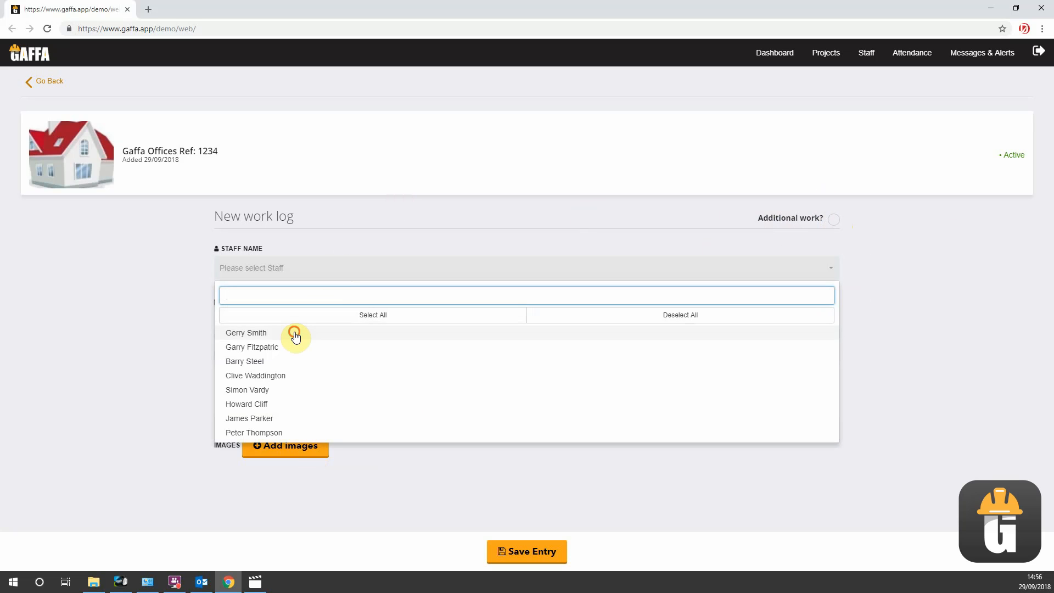
left_click(147, 288)
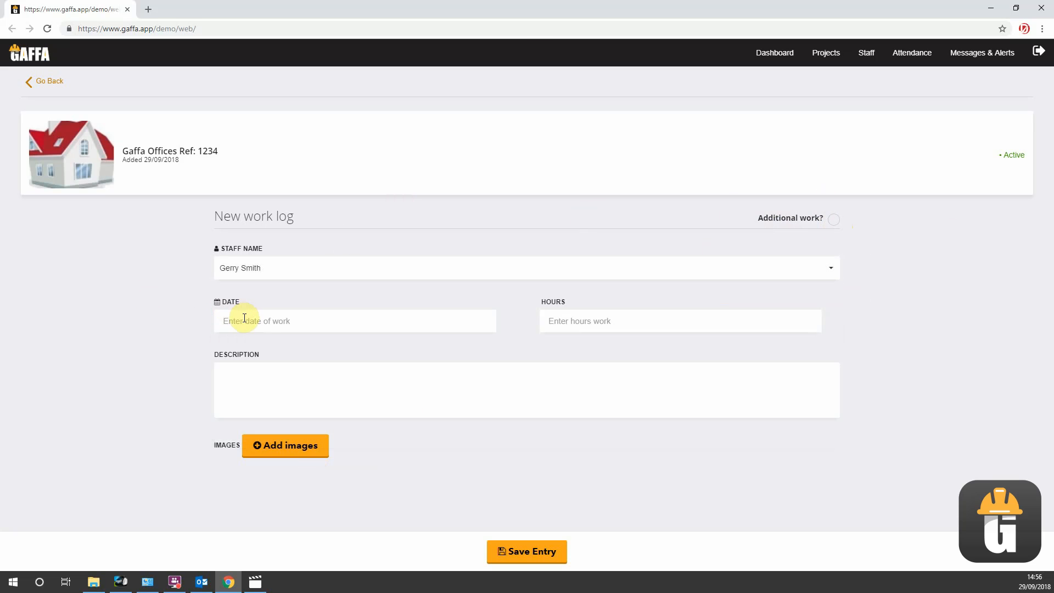
- Set the work log's date to 17 September 2018, its hours to 8 and its description to "Hacked off plaster"
left_click(244, 320)
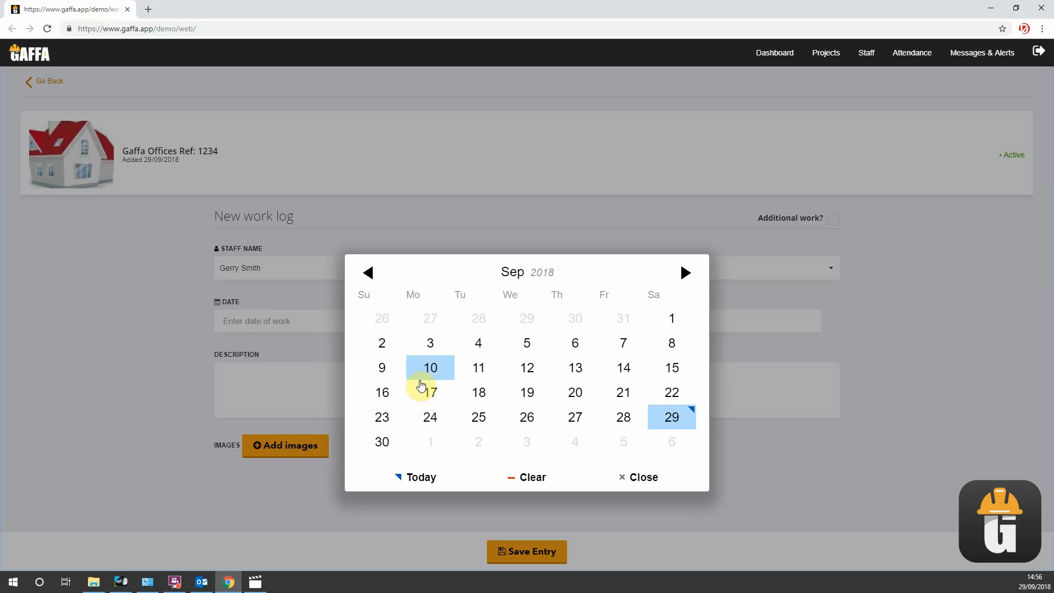
left_click(423, 389)
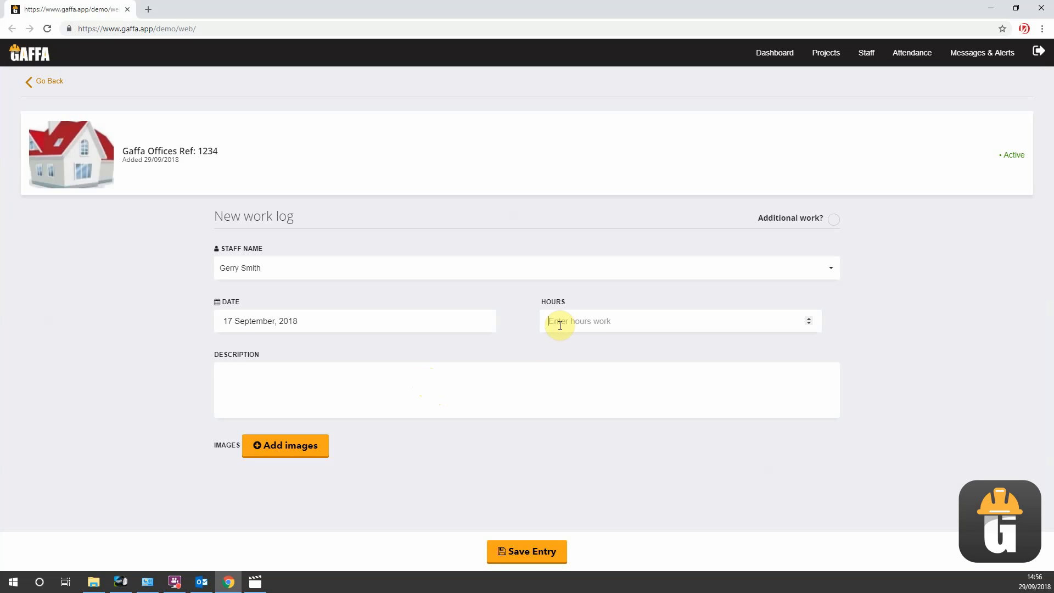
type("8")
left_click(460, 392)
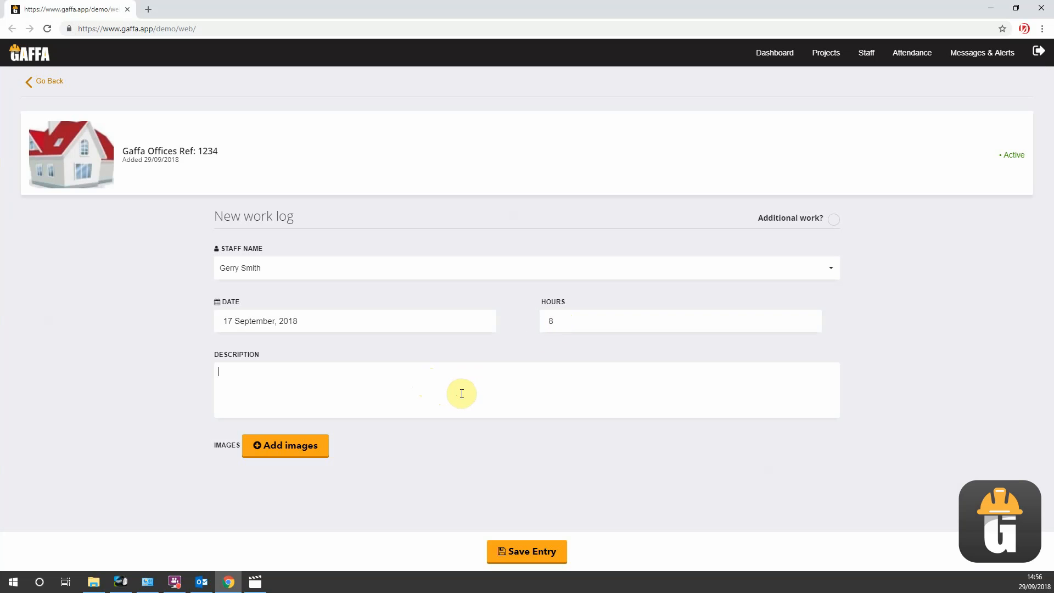
type("Hacked off plaster")
- Attach the image T.png from the Building works folder to the work log and save the entry
left_click(312, 445)
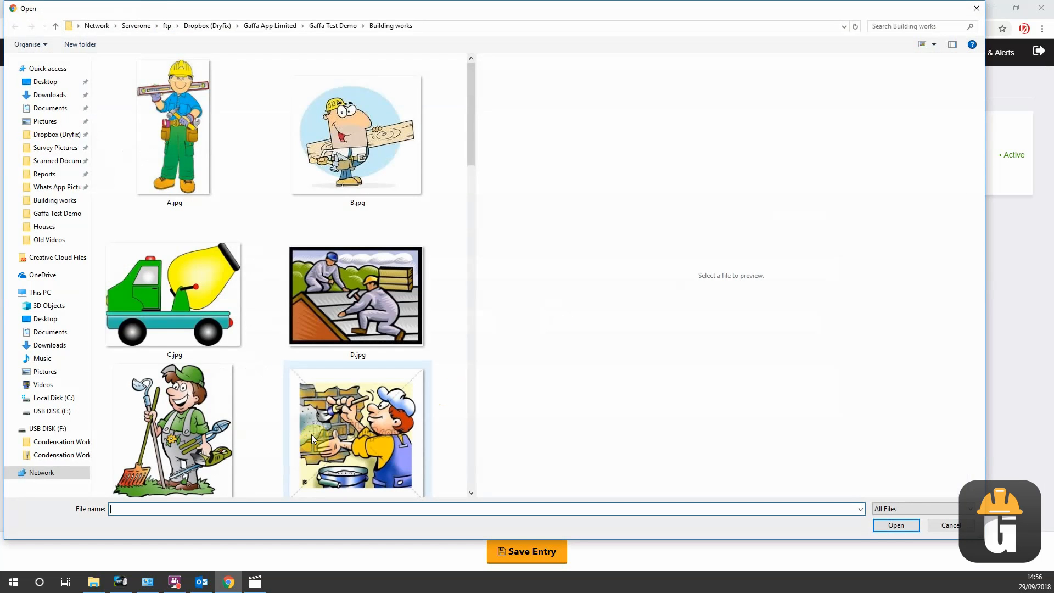
scroll(305, 314, "down", 10)
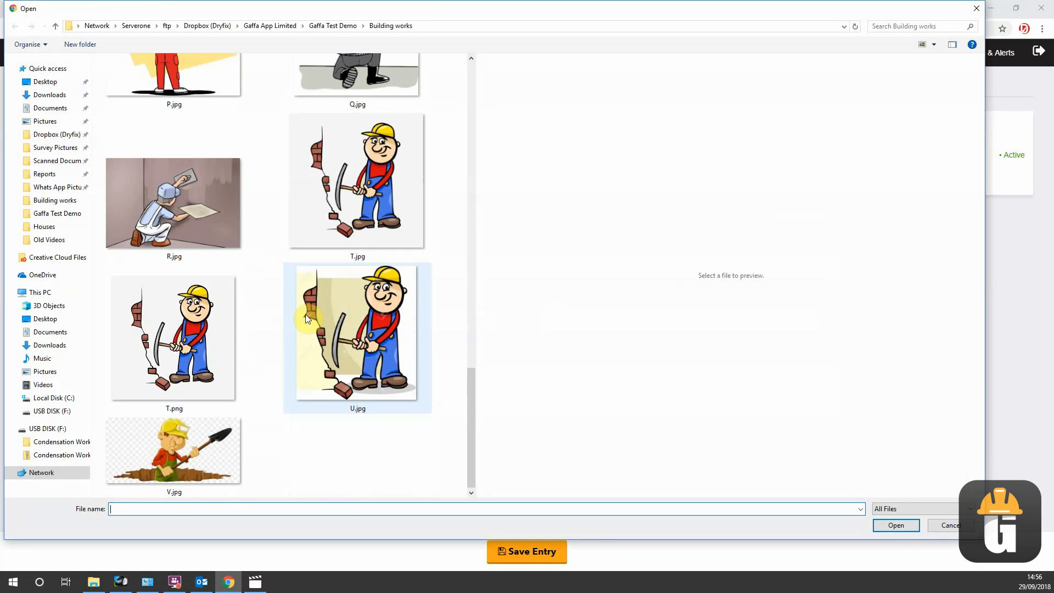
double_click(177, 329)
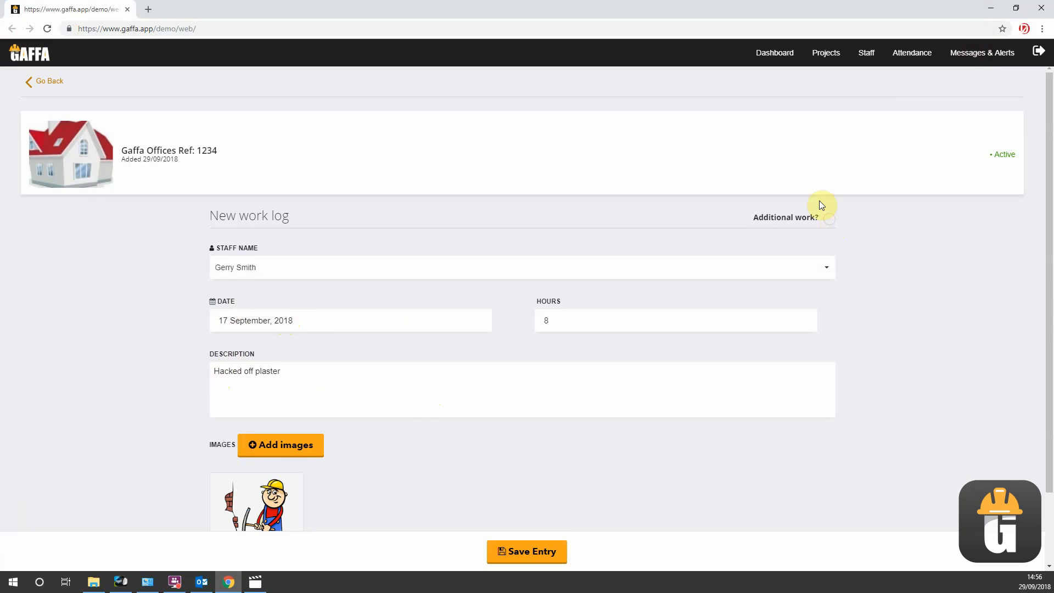
scroll(525, 406, "down", 2)
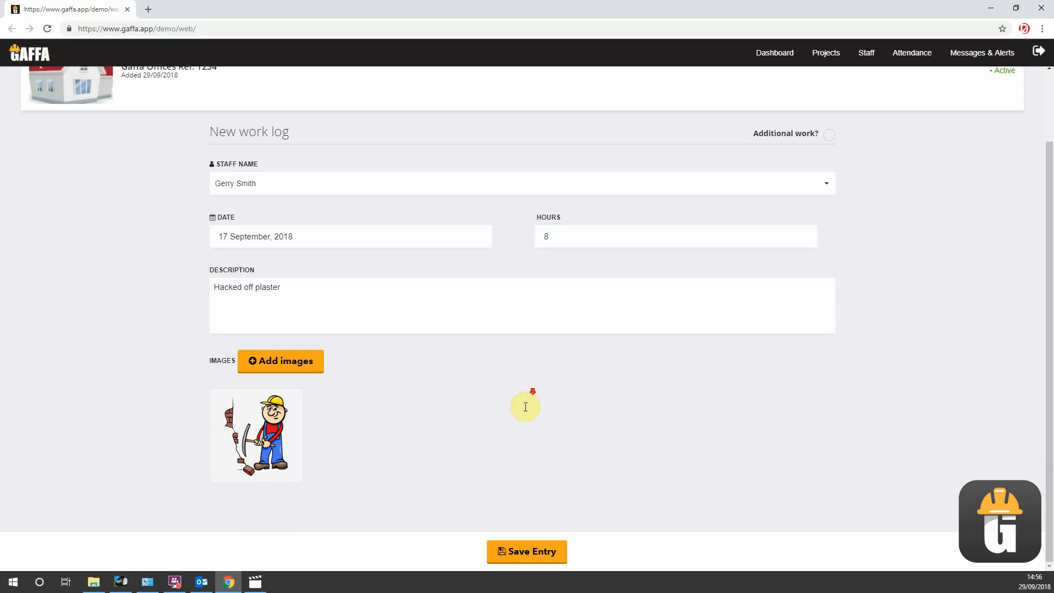
left_click(532, 550)
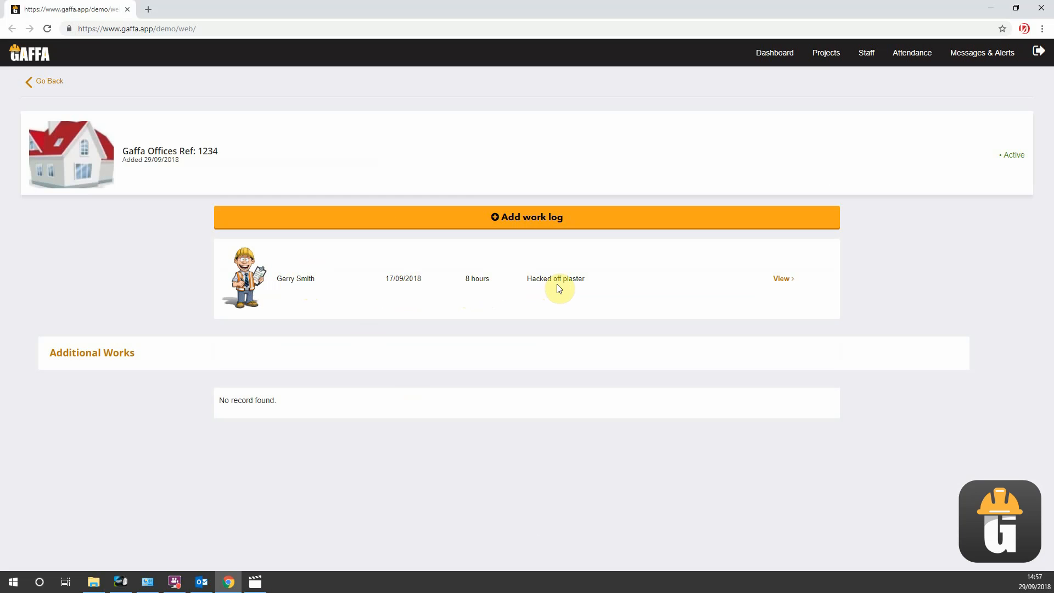
- Review the details of the "Hacked off plaster" entry, check the project's image gallery for work log images and return to the project
left_click(782, 280)
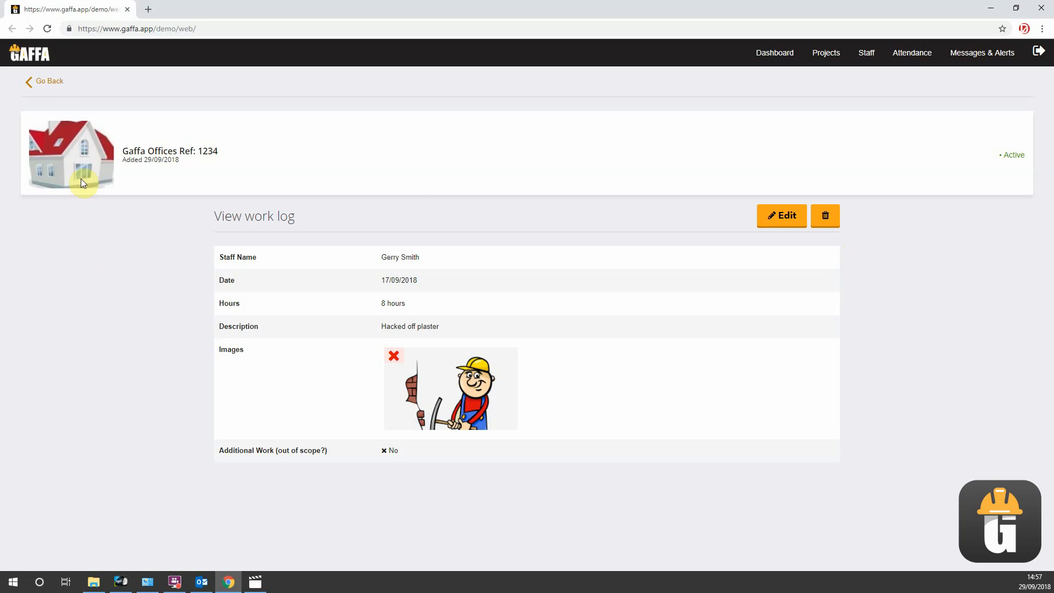
left_click(45, 81)
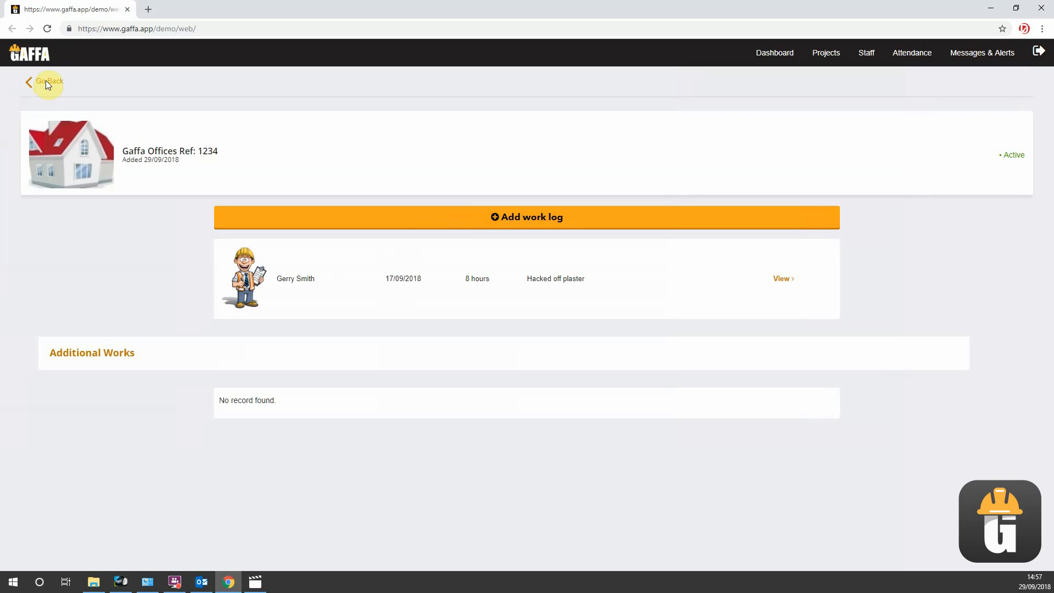
left_click(46, 82)
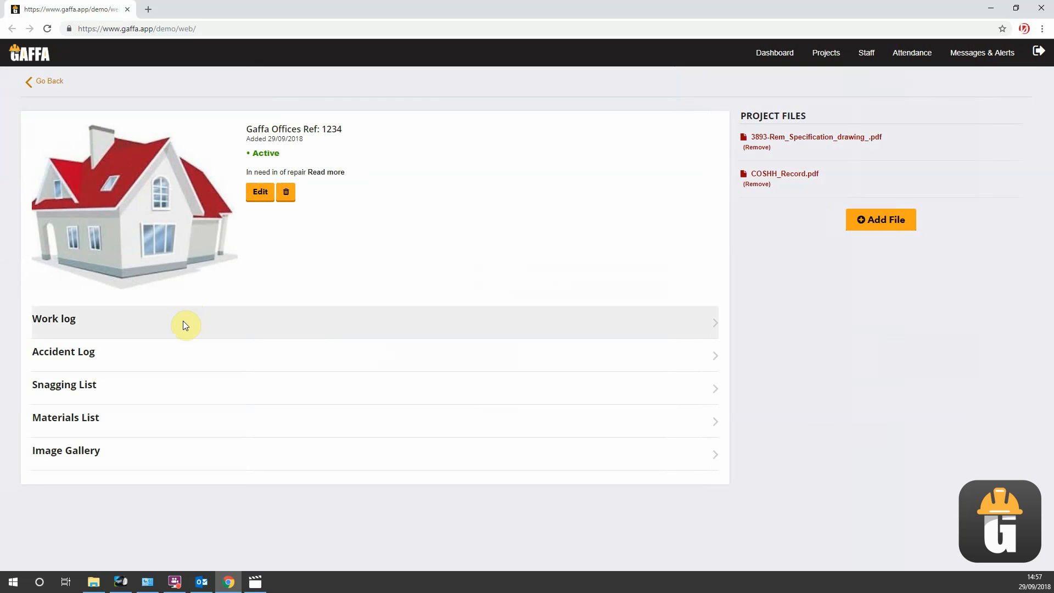
left_click(109, 453)
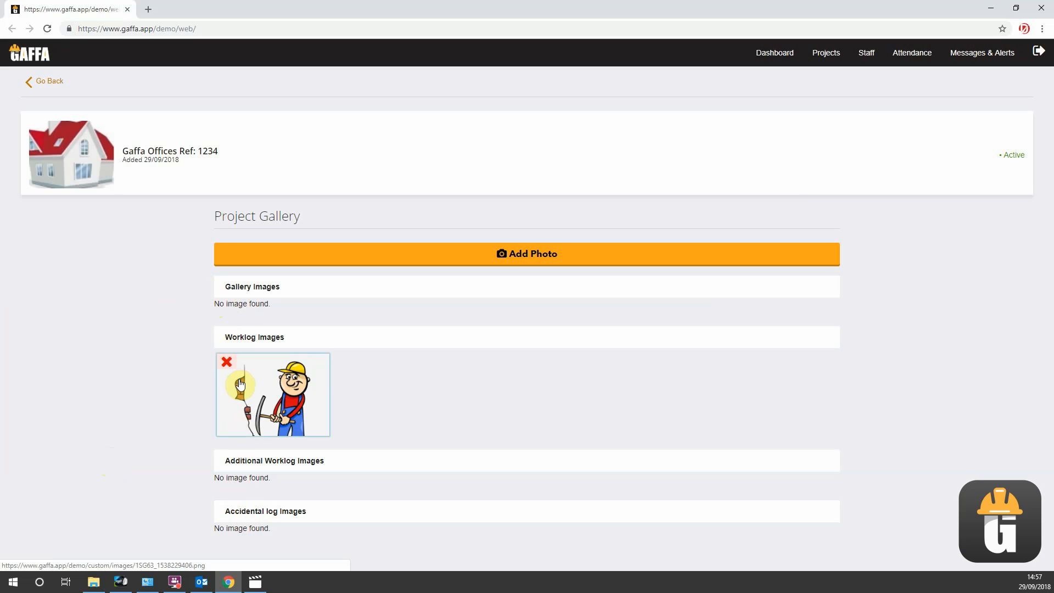
left_click(48, 82)
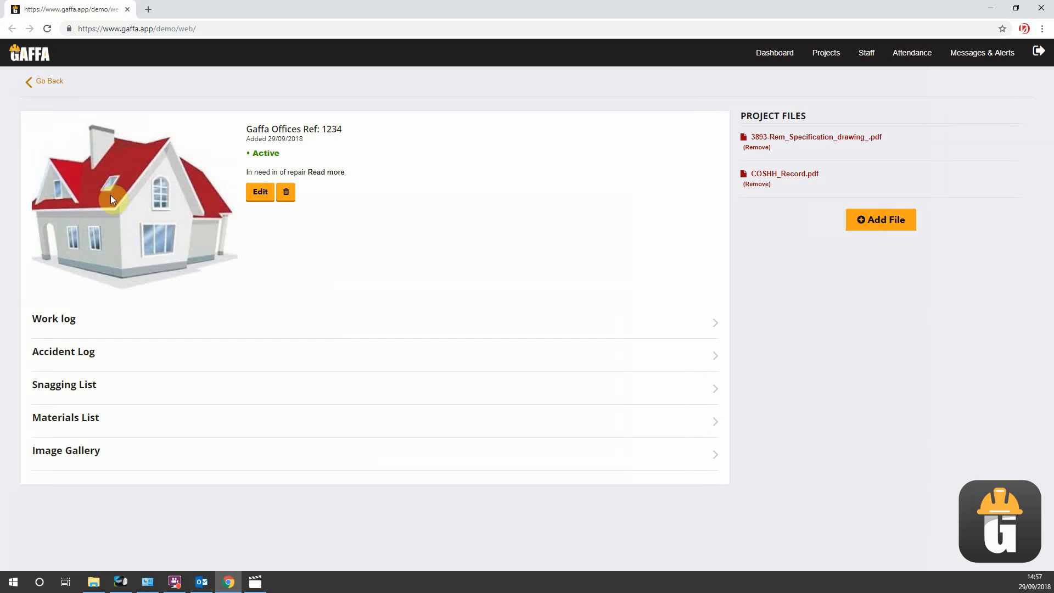
- Start another work log for the project and assign it to the first two listed staff members
left_click(97, 321)
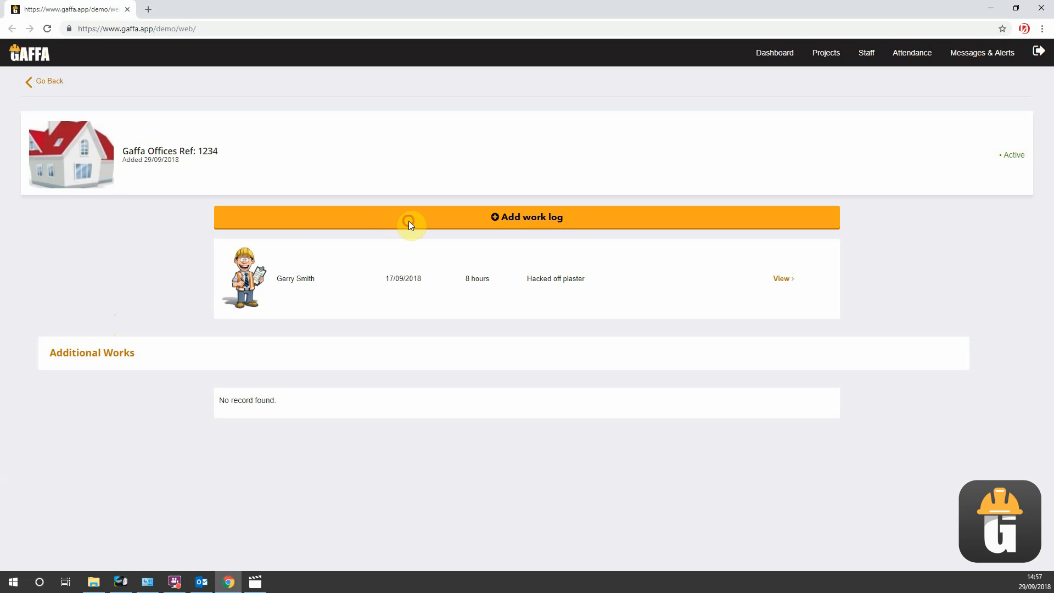
left_click(408, 220)
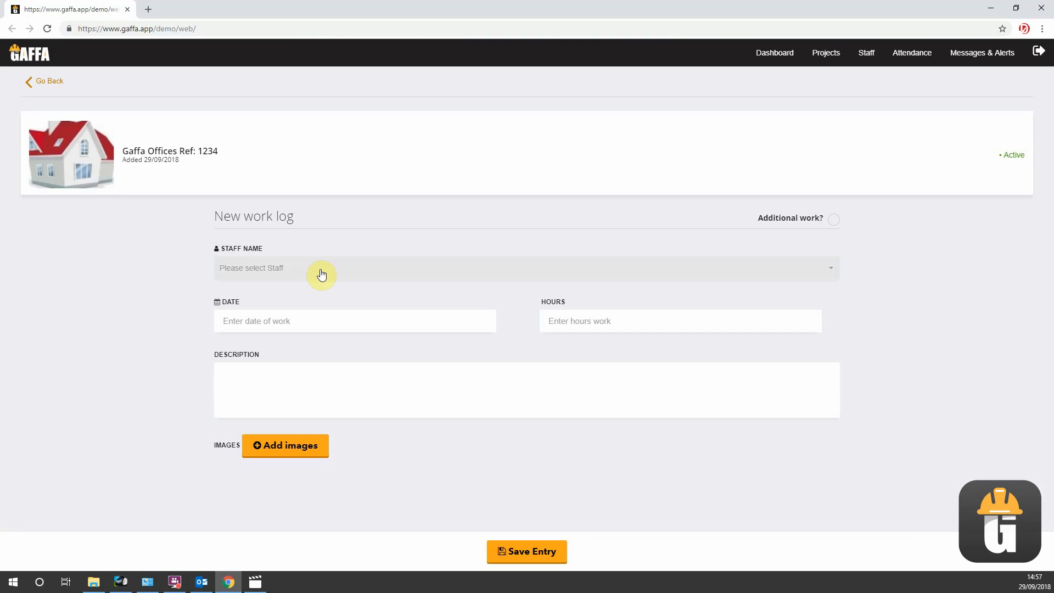
left_click(320, 271)
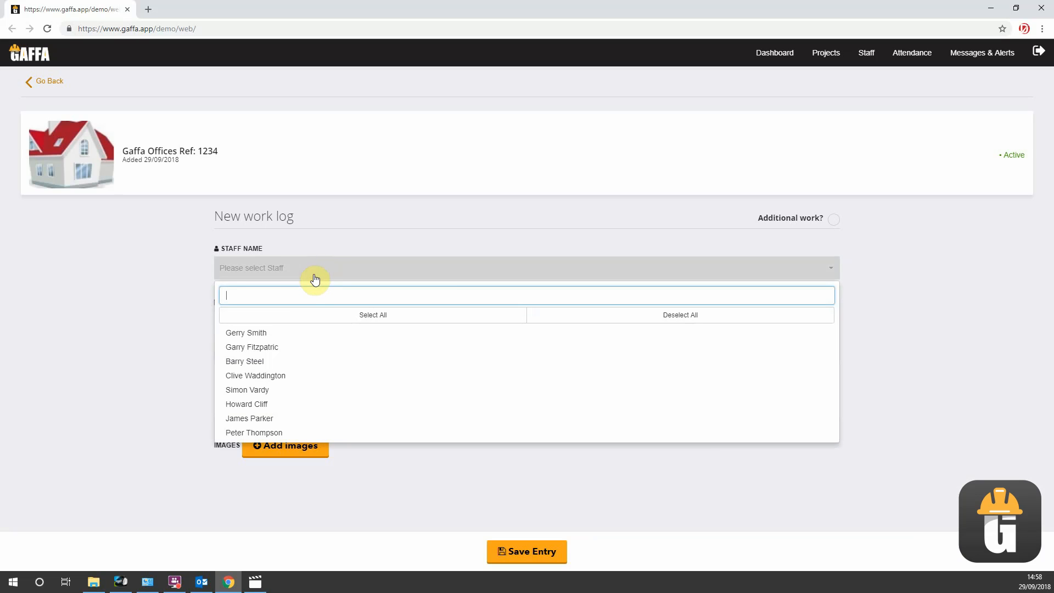
left_click(304, 336)
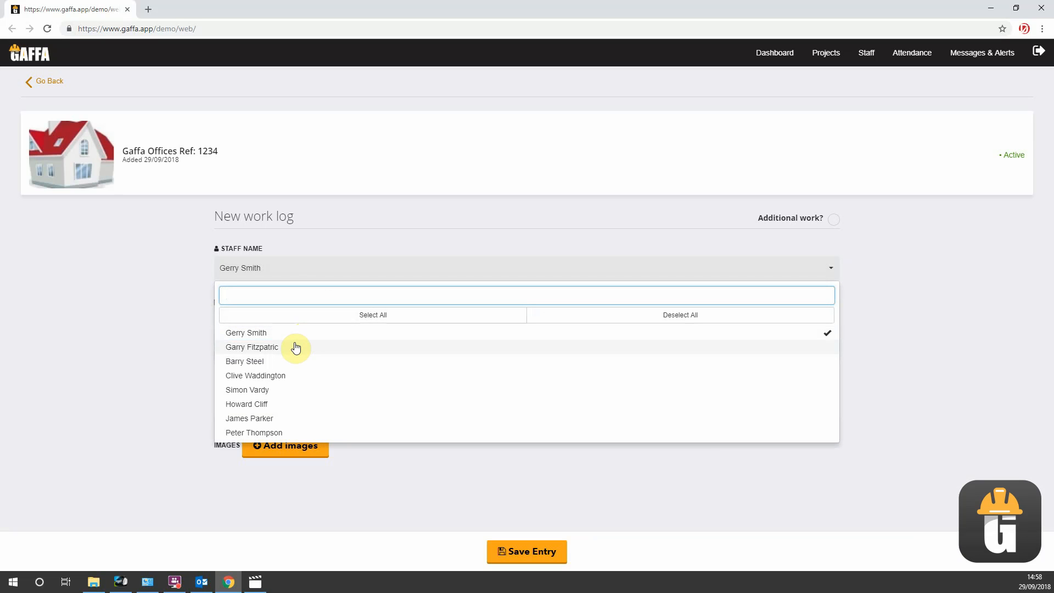
left_click(296, 348)
left_click(111, 311)
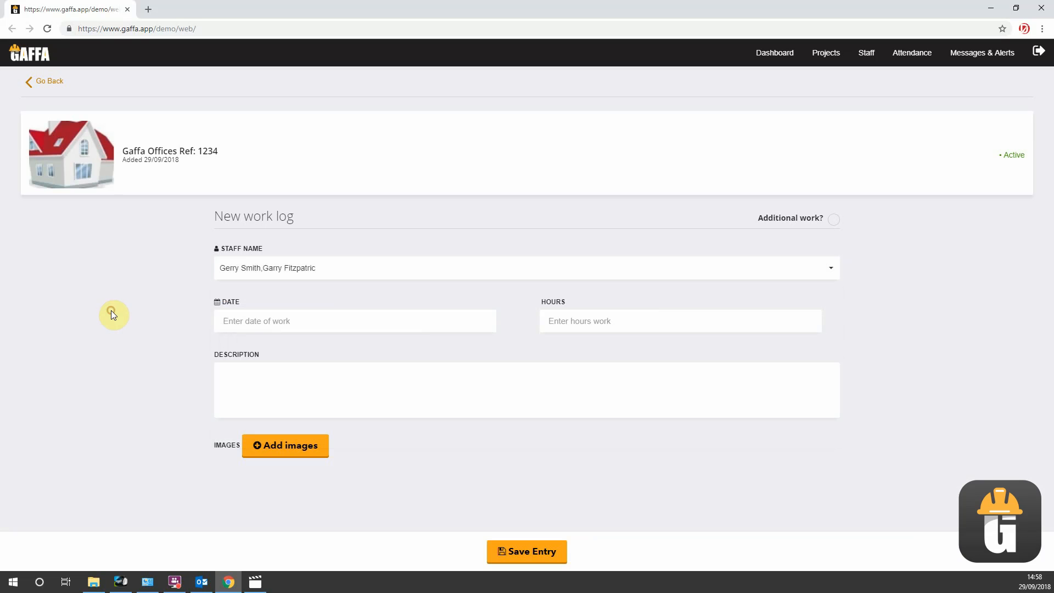
- Date the new work log 18 September 2018, with 8 hours and the description "Replastering walls"
left_click(242, 323)
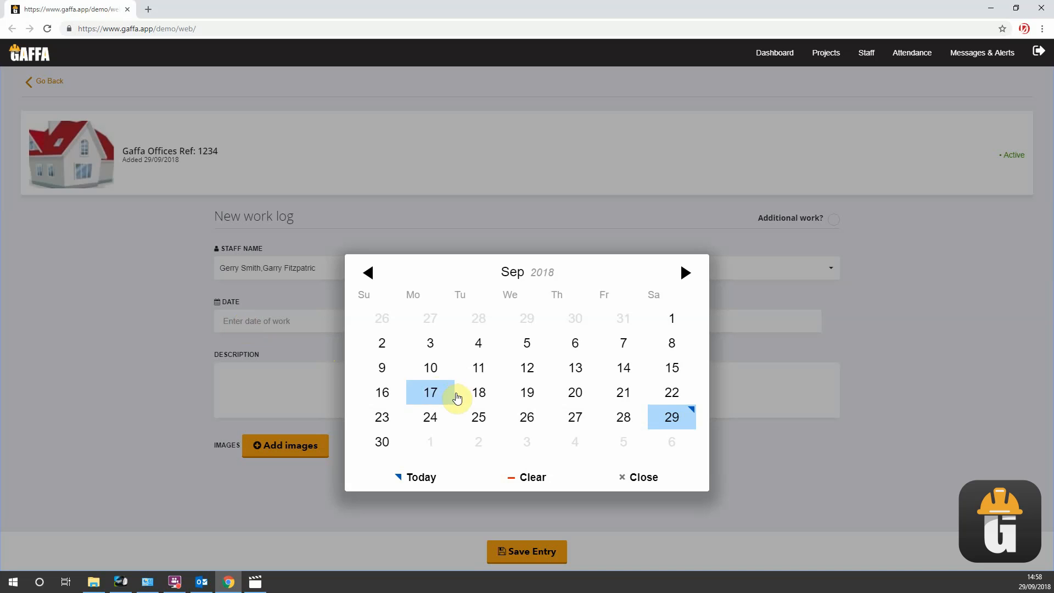
left_click(478, 394)
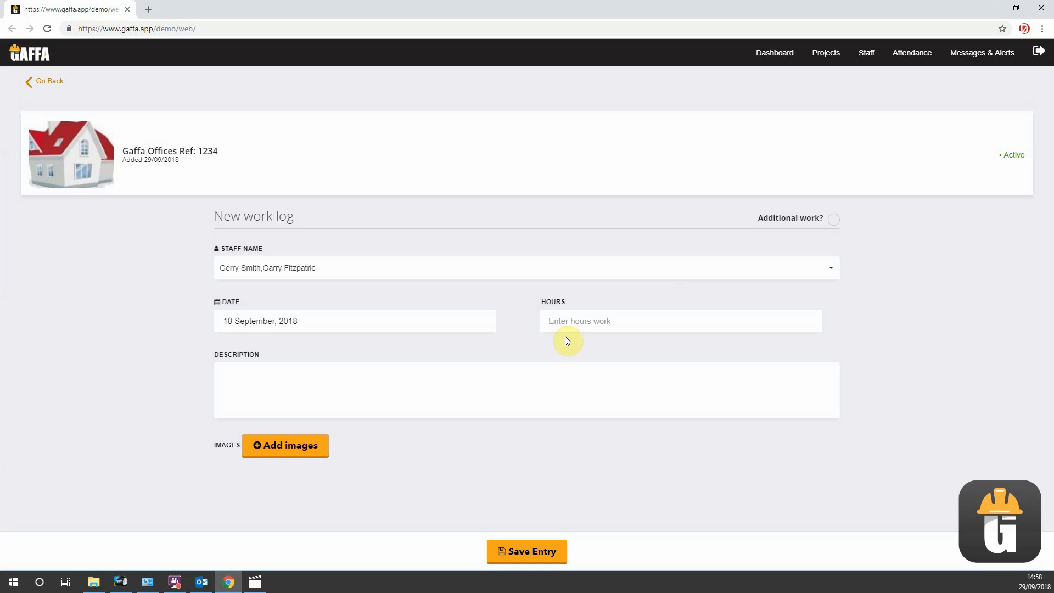
left_click(570, 322)
type("8")
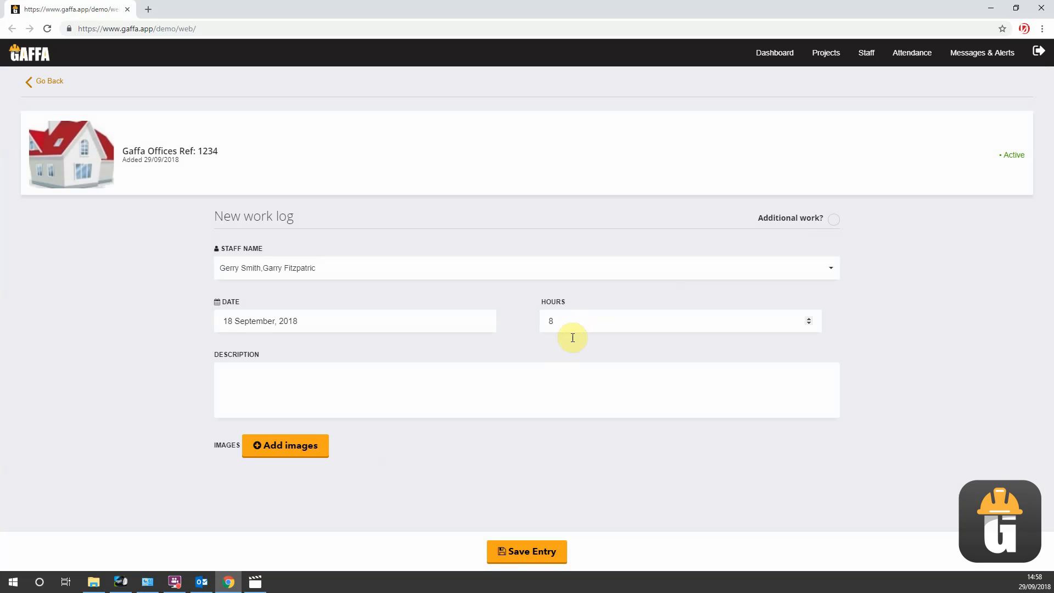
left_click(567, 377)
type("lastering walls")
- Attach the image P.jpg from the Building works folder to the replastering work log and save the entry
left_click(278, 447)
scroll(278, 313, "down", 5)
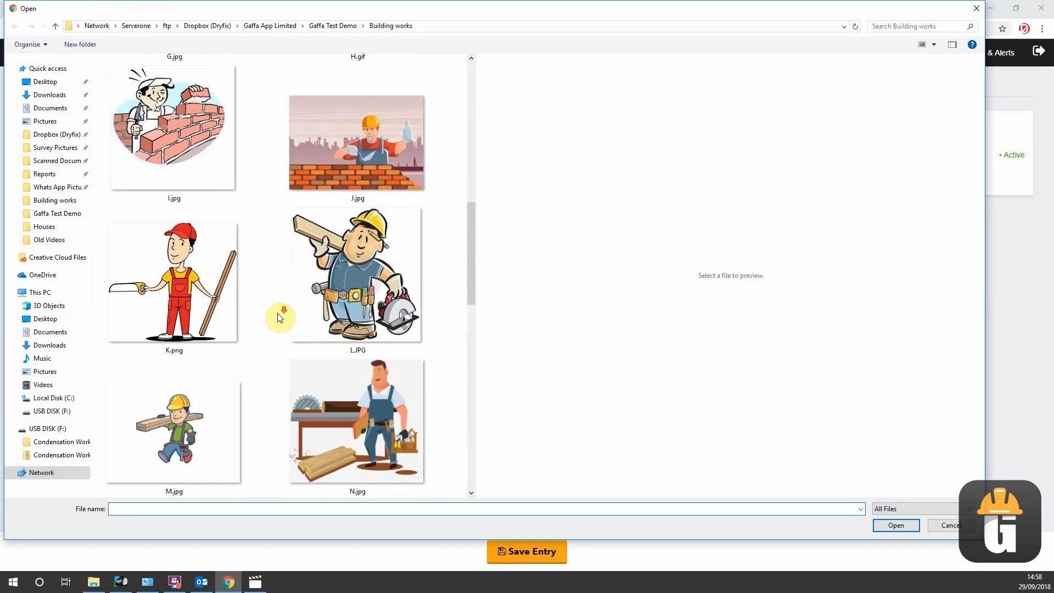
scroll(280, 317, "down", 5)
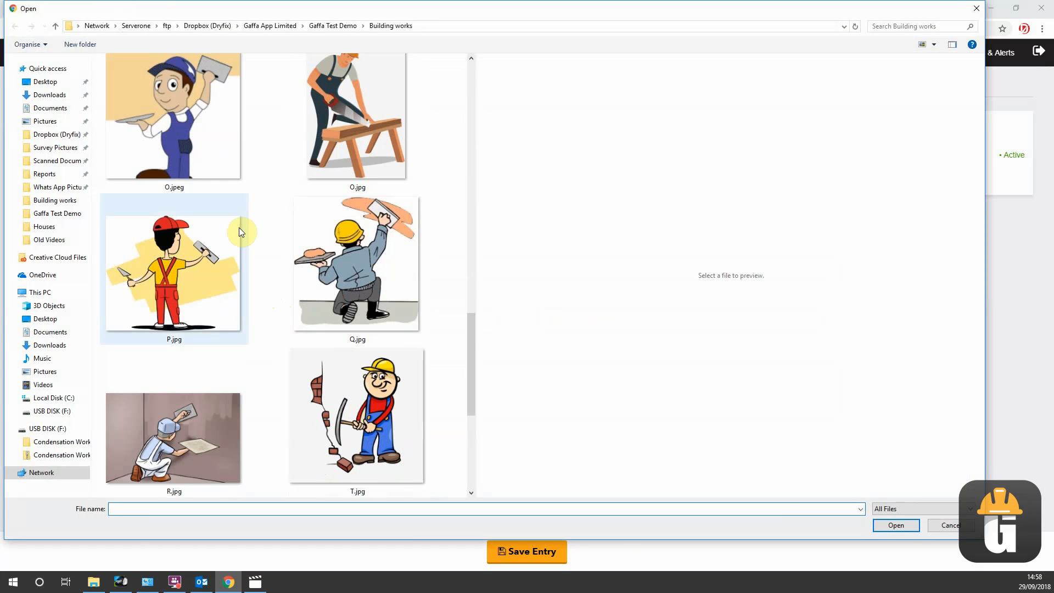
double_click(201, 257)
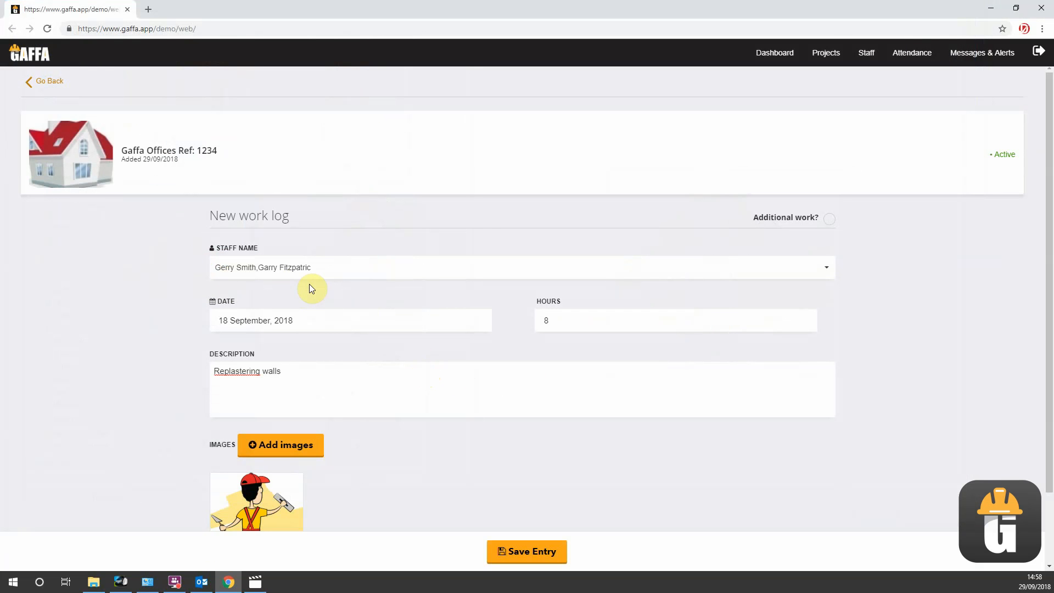
scroll(571, 366, "down", 1)
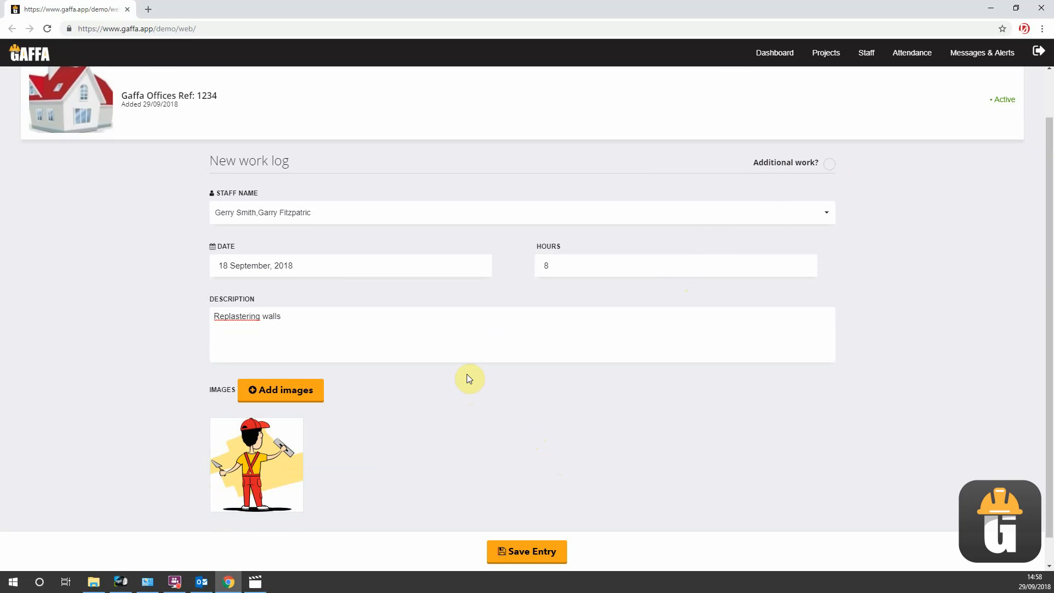
scroll(468, 378, "down", 1)
left_click(528, 552)
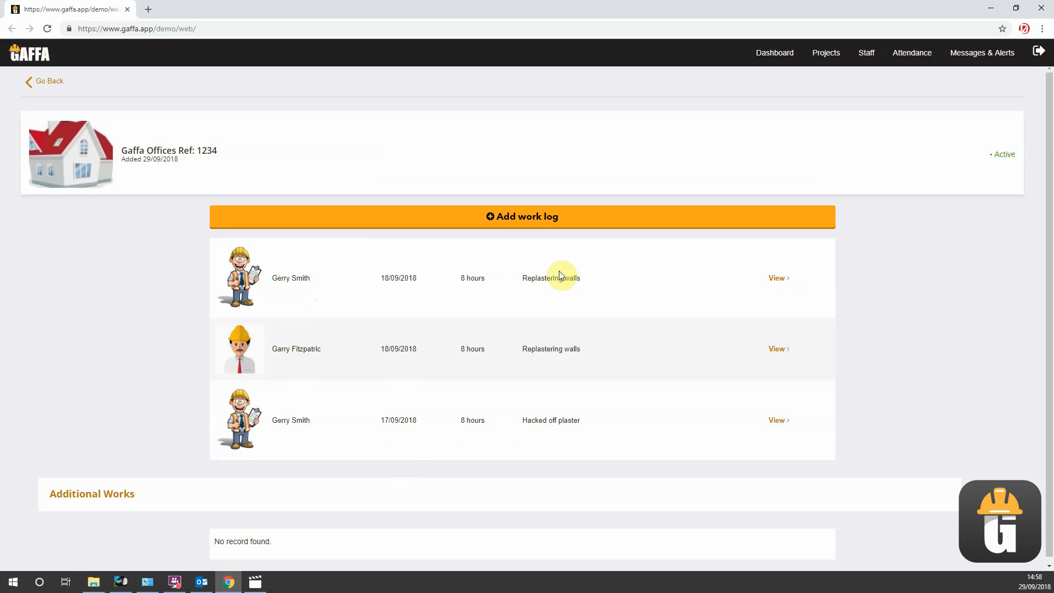
- Review the first "Replastering walls" entry's details and examine the work log images in the project's image gallery
left_click(784, 278)
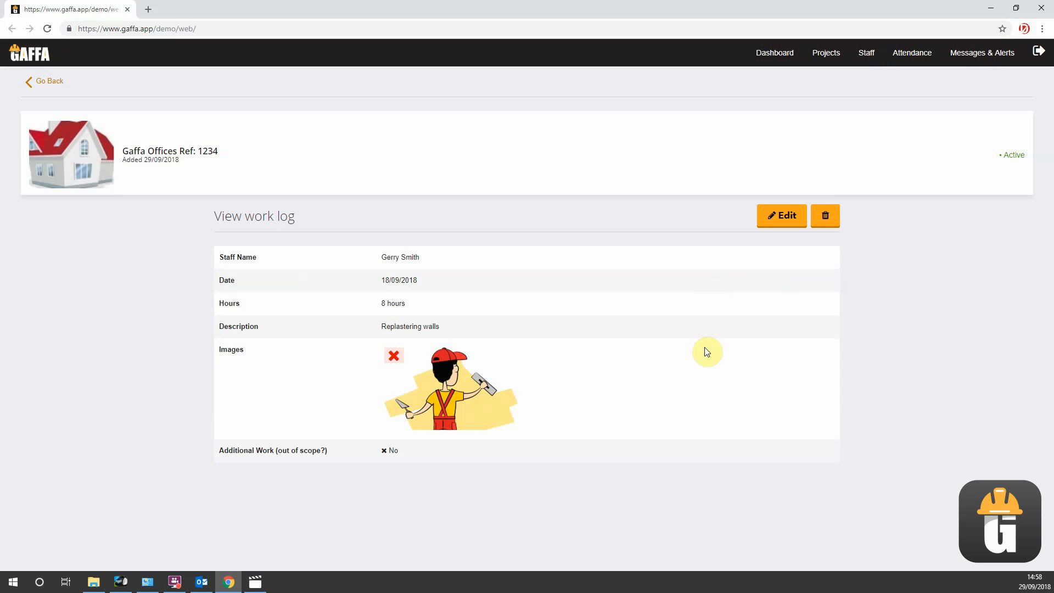
left_click(37, 77)
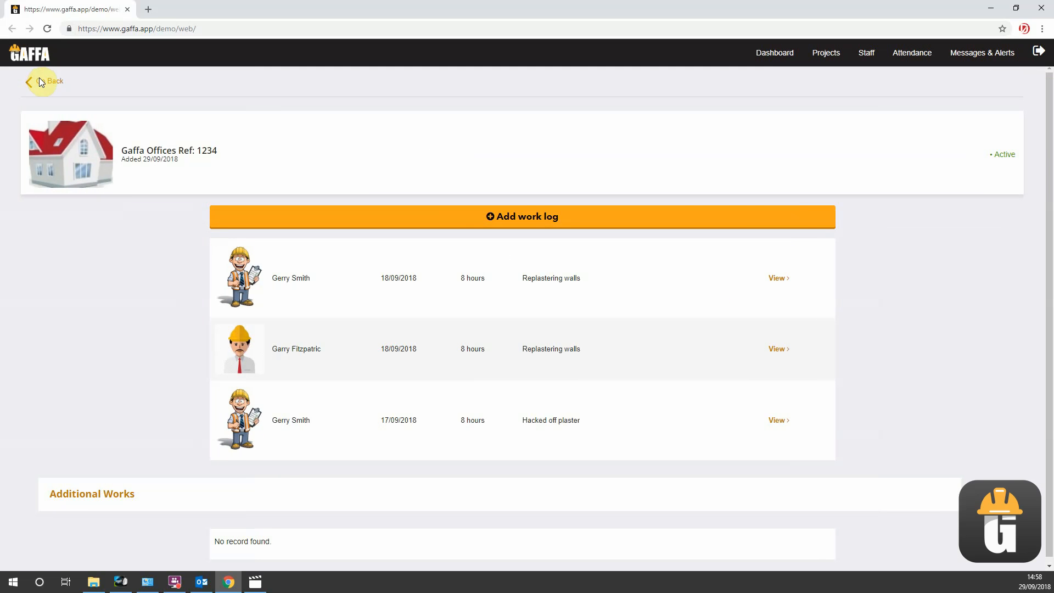
left_click(39, 80)
left_click(98, 450)
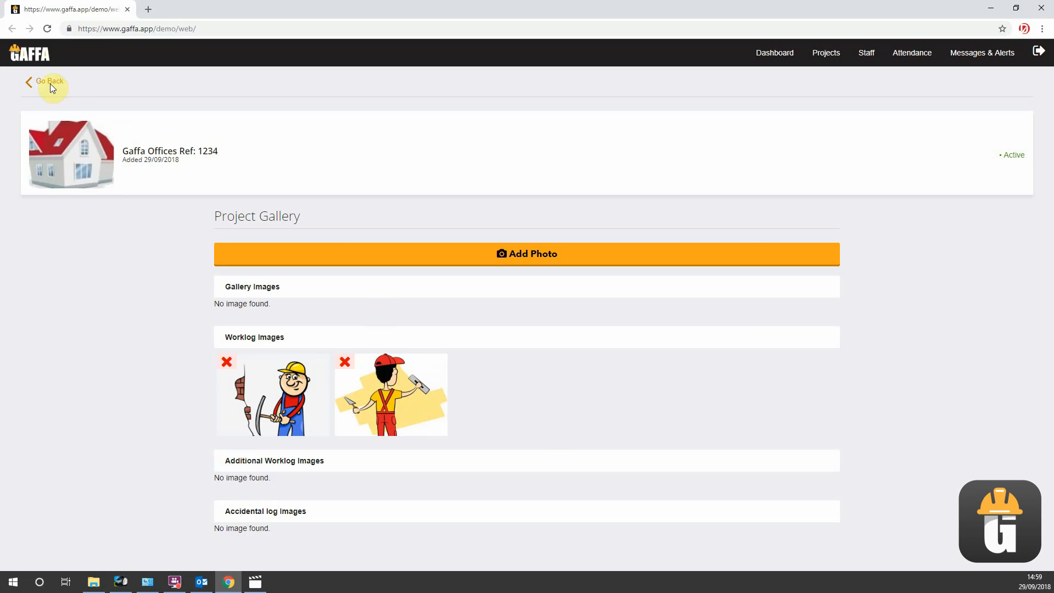
- Start a new work log for the project and assign it to the fifth, sixth and seventh listed staff members
left_click(49, 87)
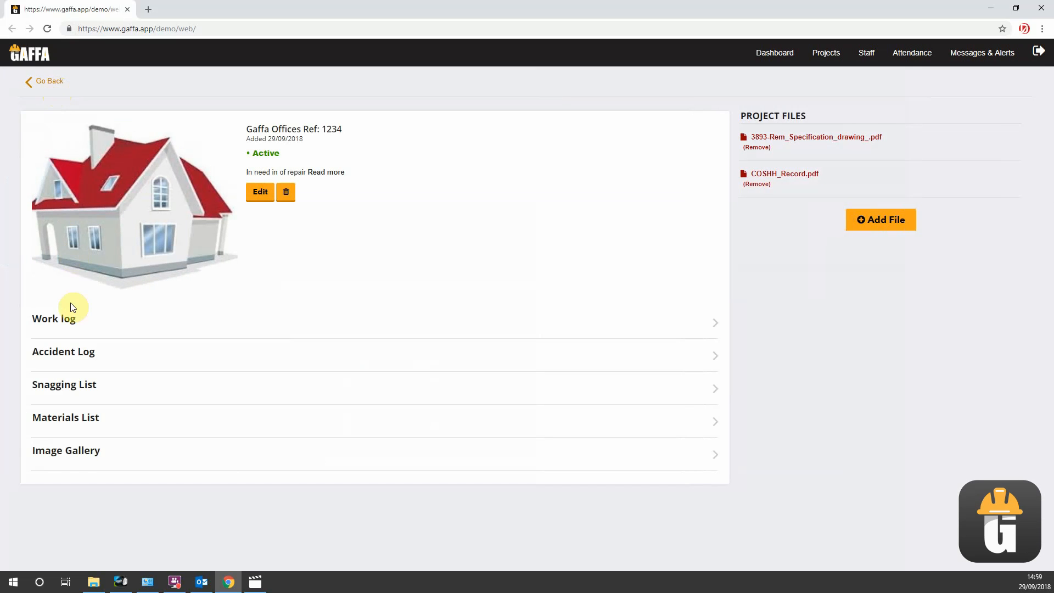
left_click(67, 317)
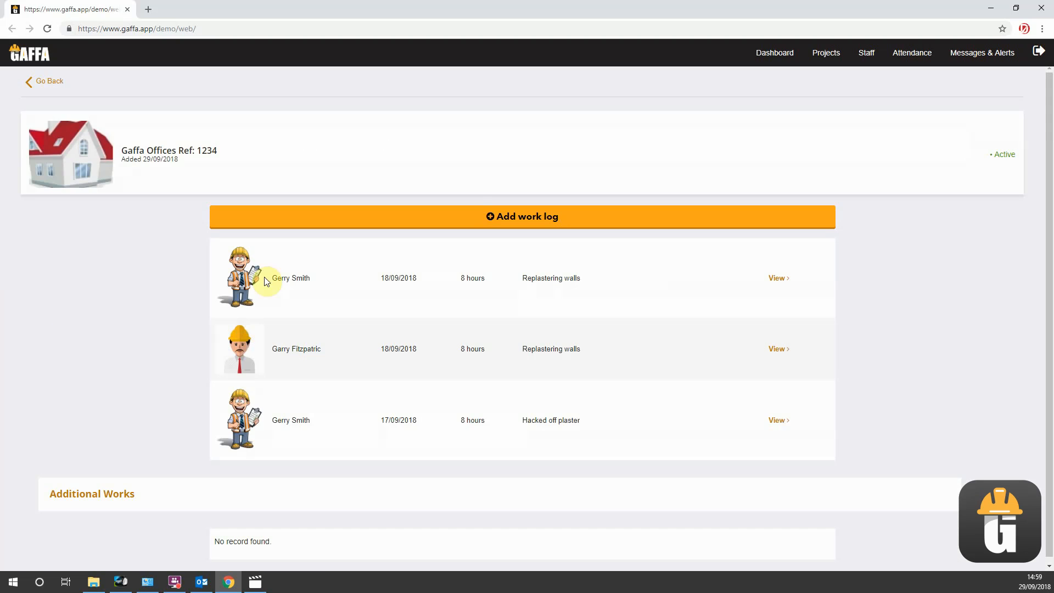
left_click(474, 216)
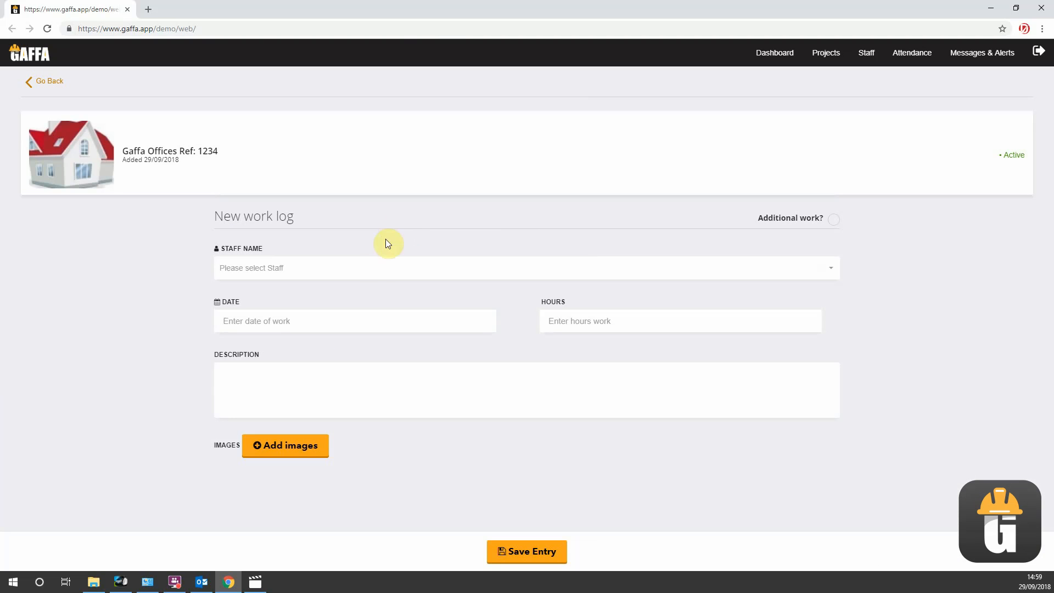
left_click(372, 269)
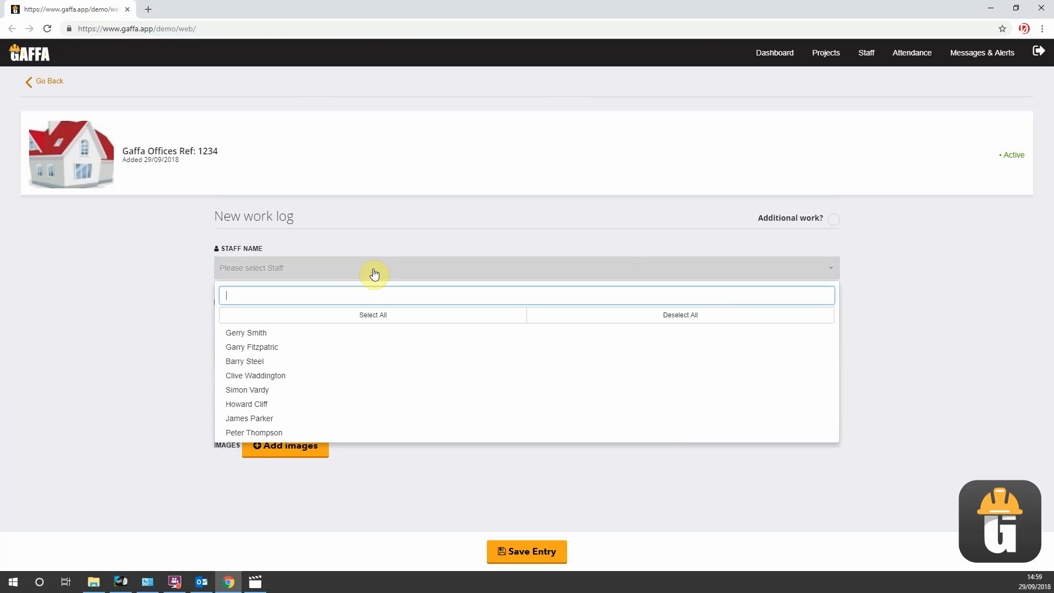
left_click(297, 393)
left_click(284, 405)
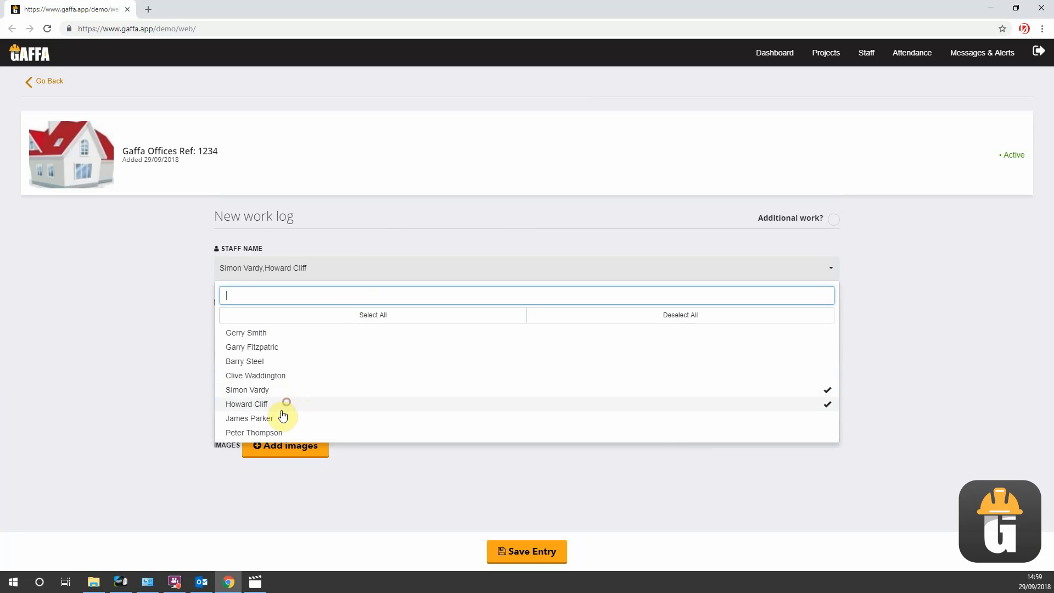
left_click(280, 419)
left_click(134, 355)
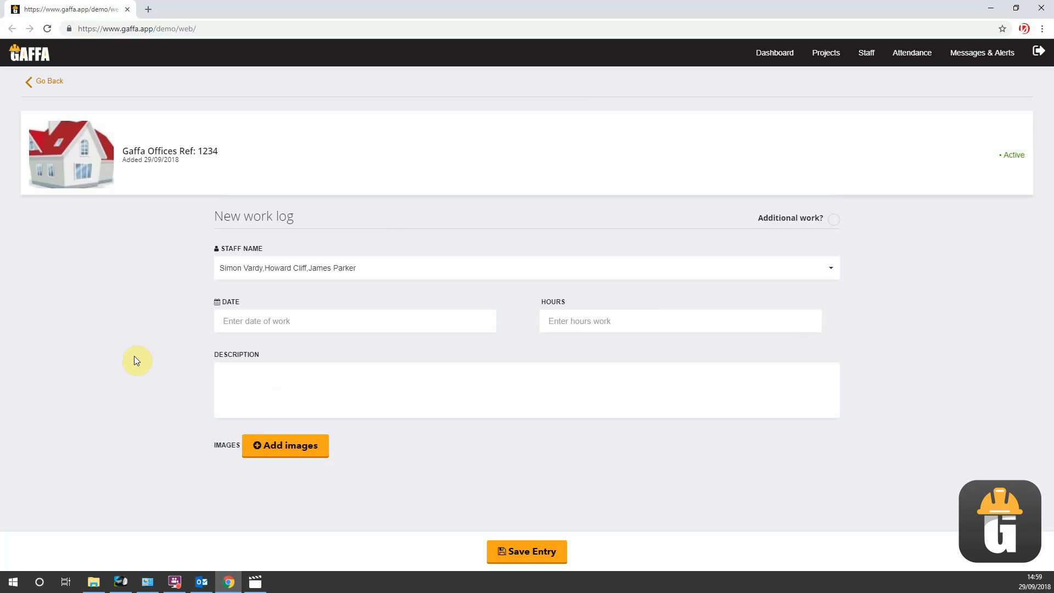
- Date the new work log 19 September 2018, with 8 hours and the description "Built new internal walls"
left_click(271, 324)
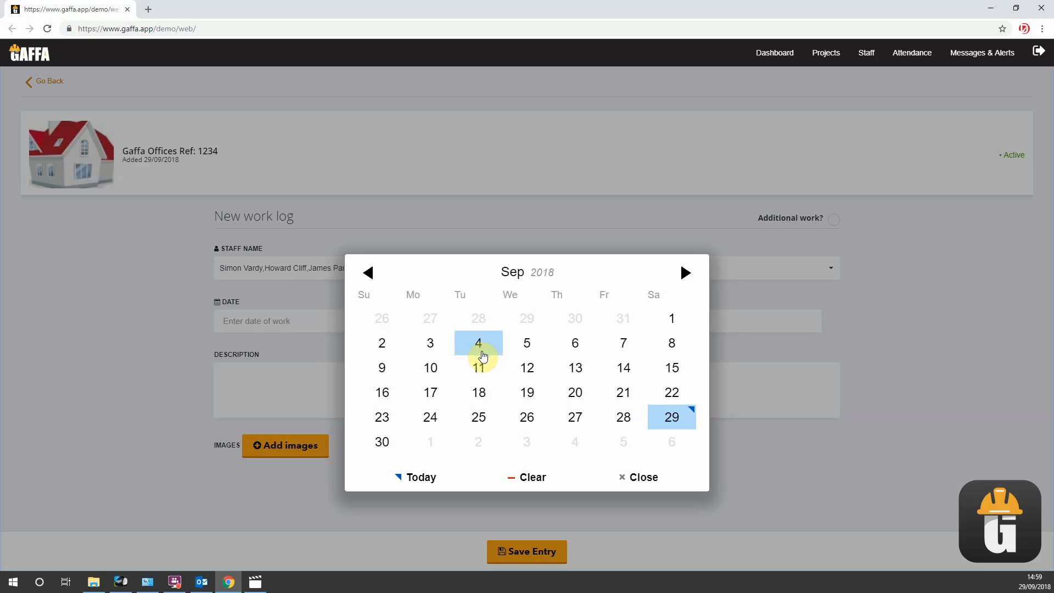
left_click(537, 387)
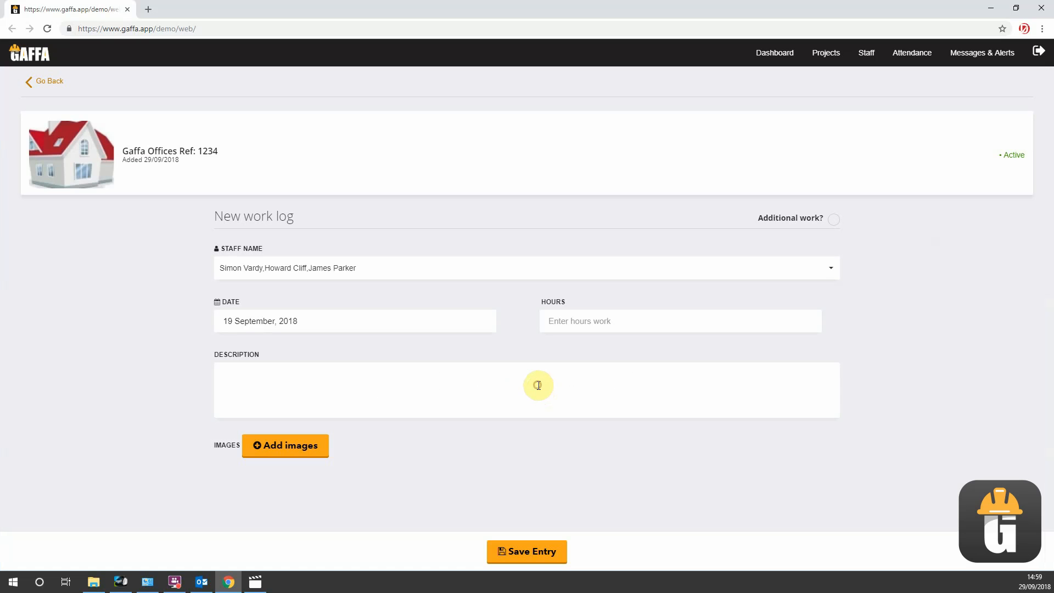
left_click(564, 323)
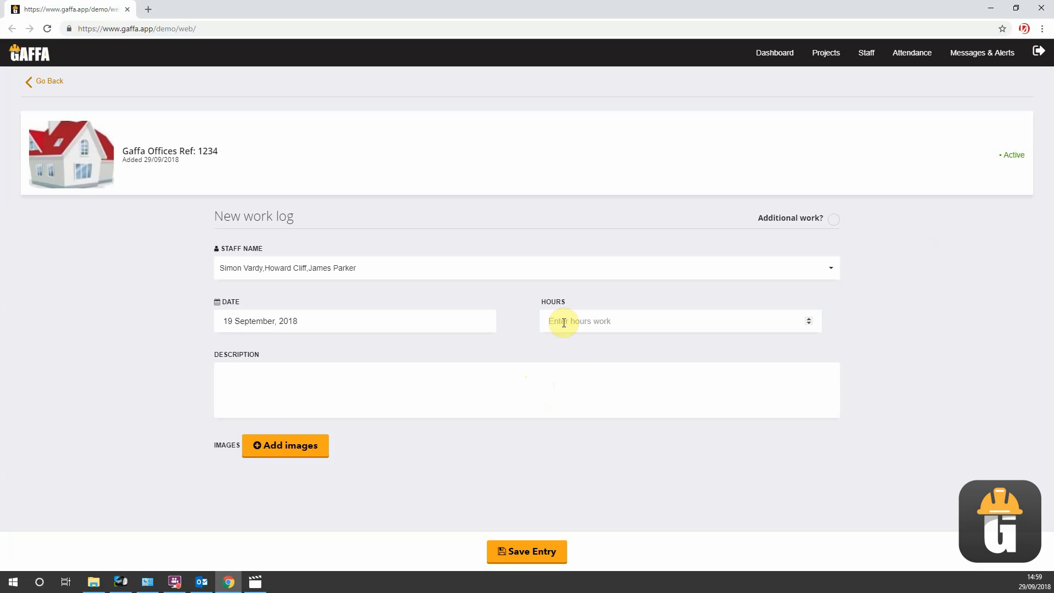
type("8")
left_click(543, 389)
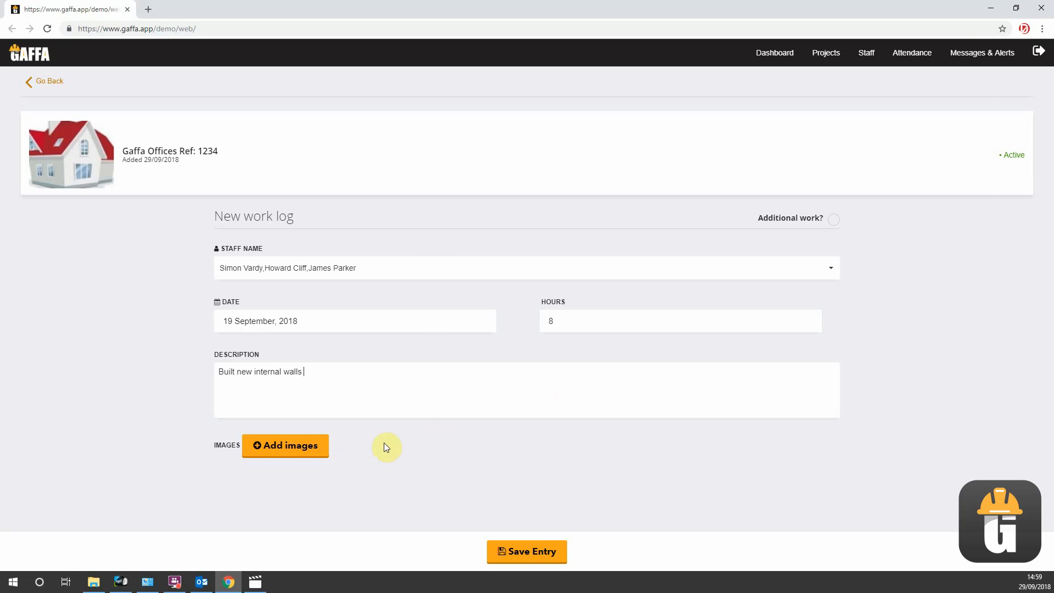
- Attach the image J.jpg from the Building works folder to the internal walls work log and save the entry
left_click(317, 446)
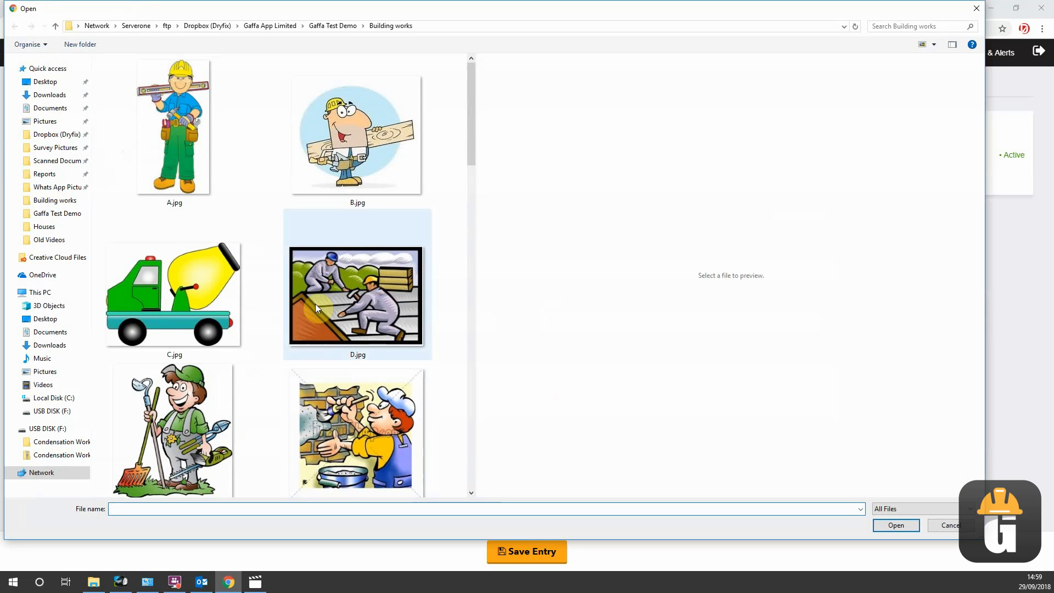
scroll(315, 304, "down", 1)
scroll(315, 304, "down", 10)
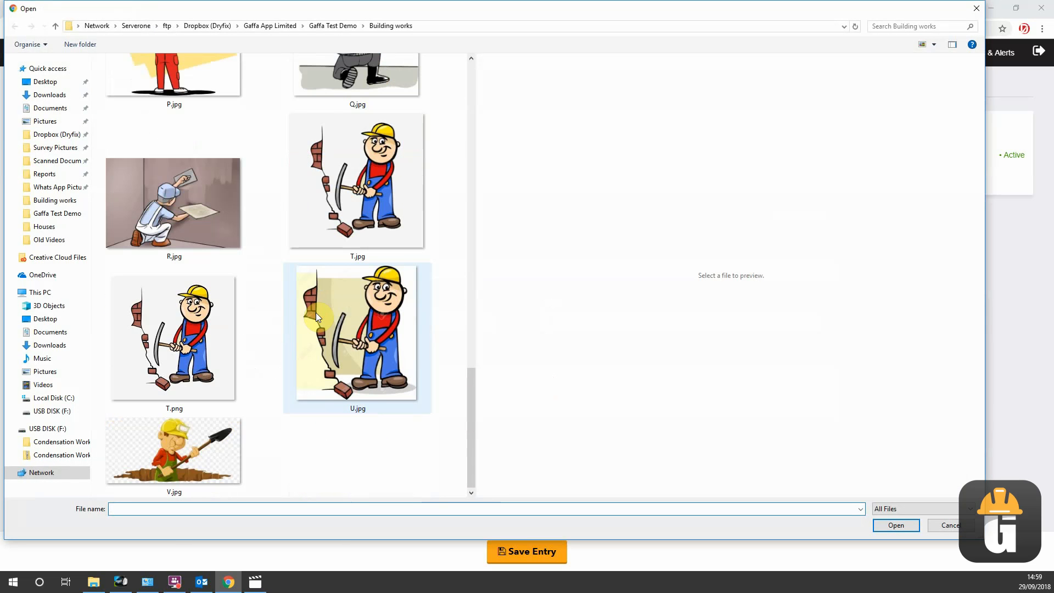
scroll(314, 312, "up", 5)
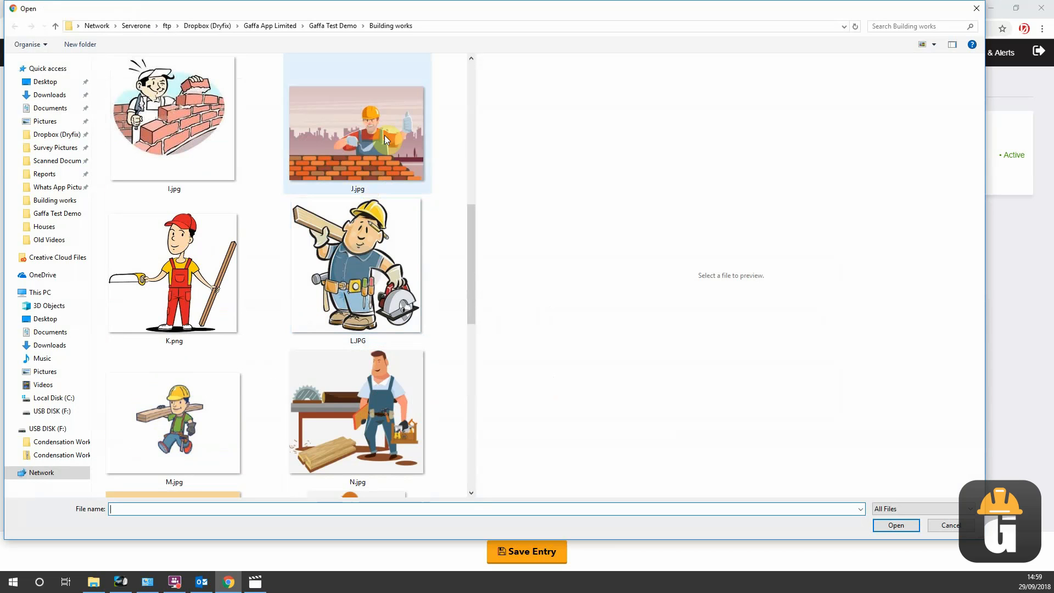
left_click(381, 133)
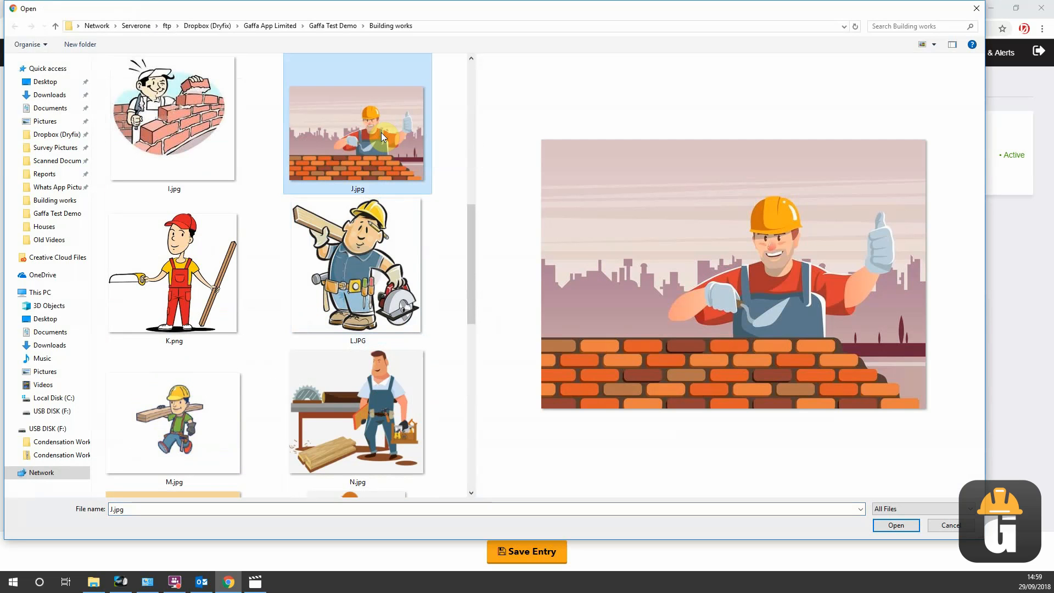
left_click(894, 525)
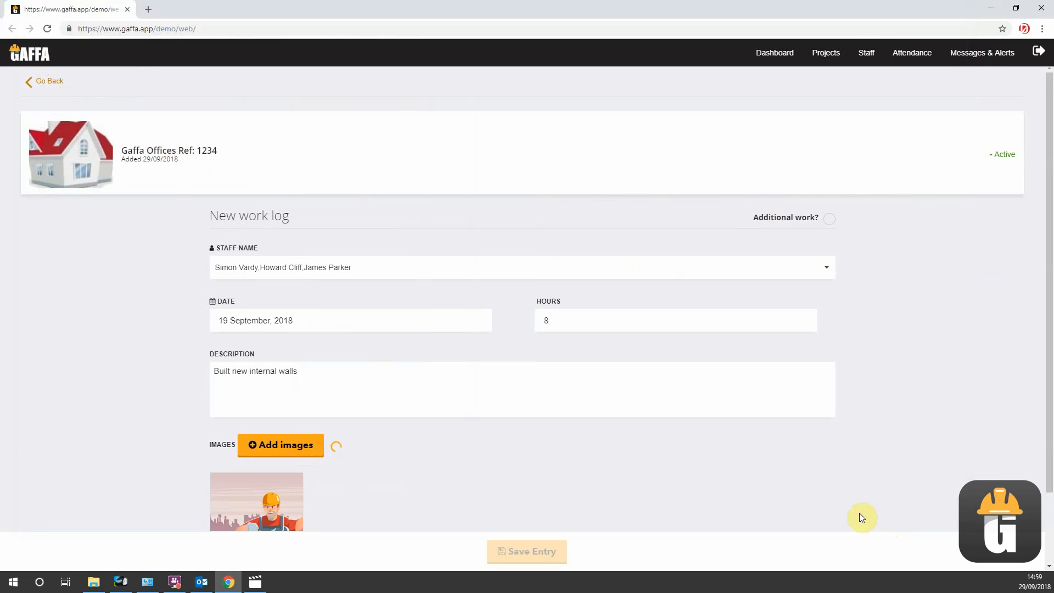
scroll(623, 407, "down", 2)
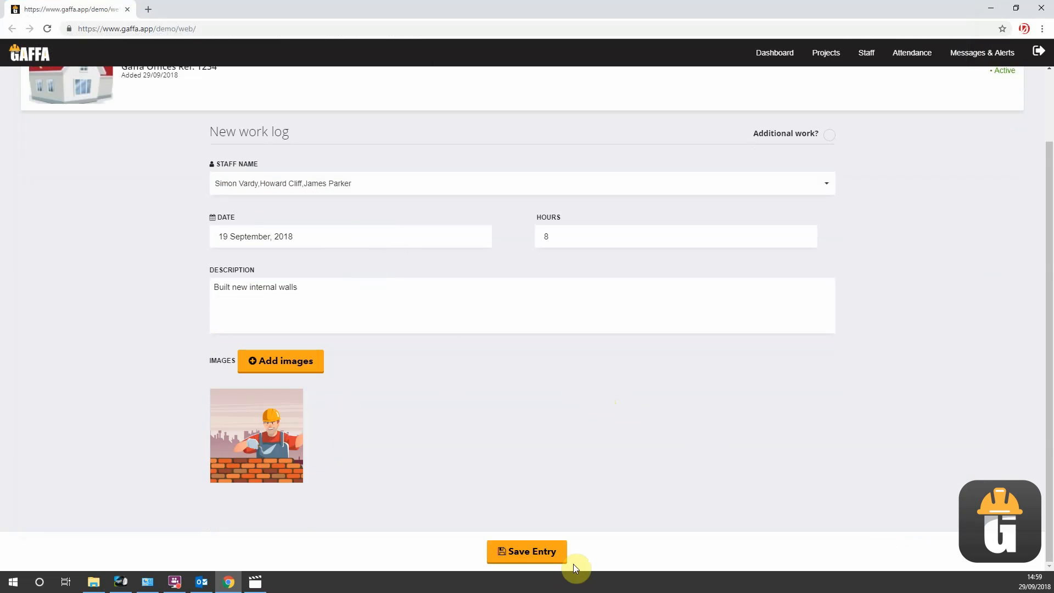
left_click(551, 552)
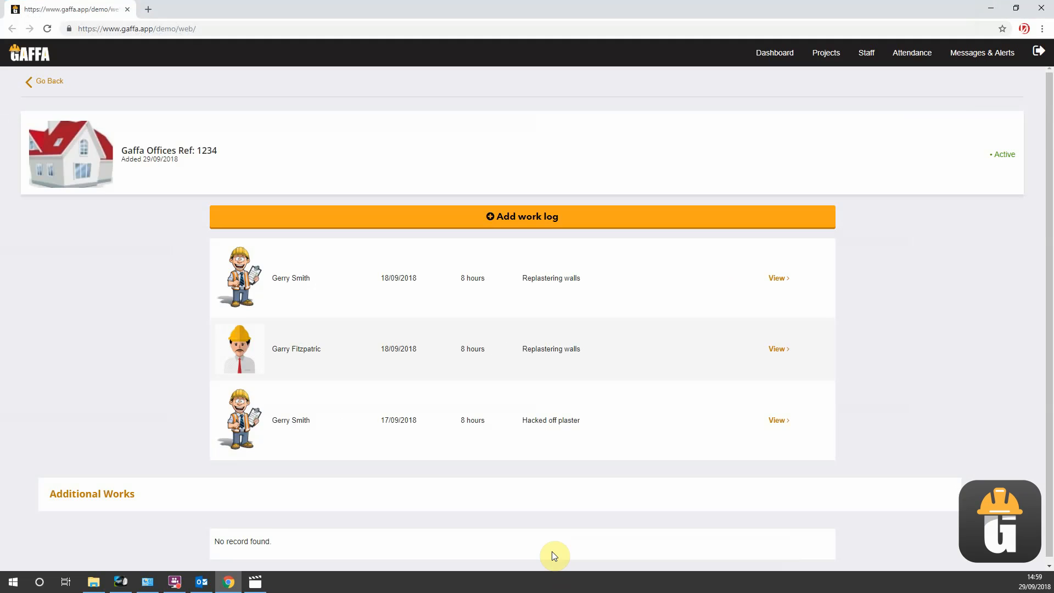
- Review the "Built new internal walls" entries in the work log list and examine the work log images in the project's gallery
scroll(379, 373, "down", 2)
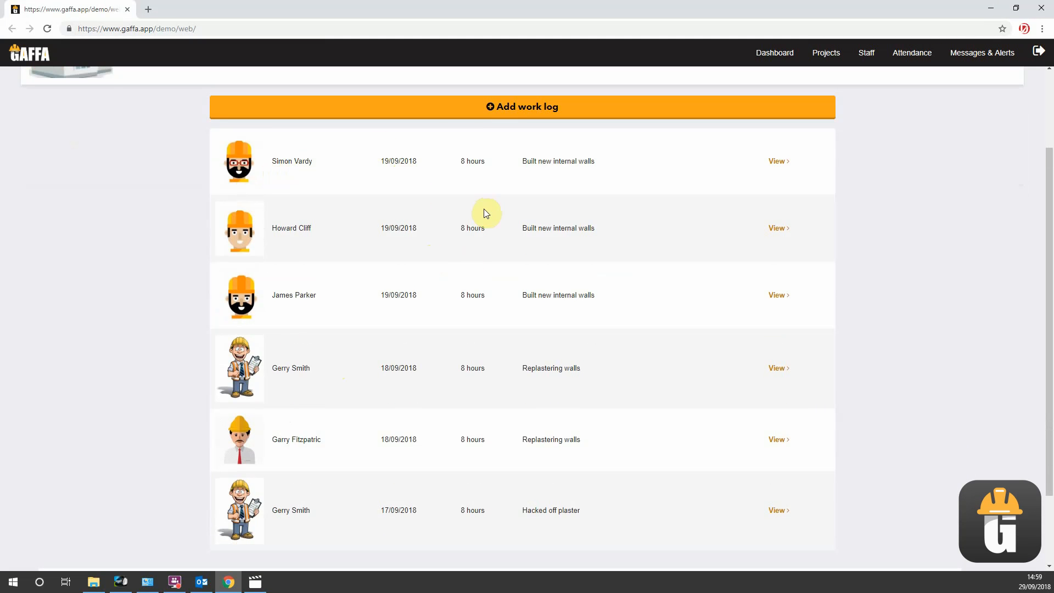
scroll(388, 247, "down", 1)
scroll(475, 228, "up", 2)
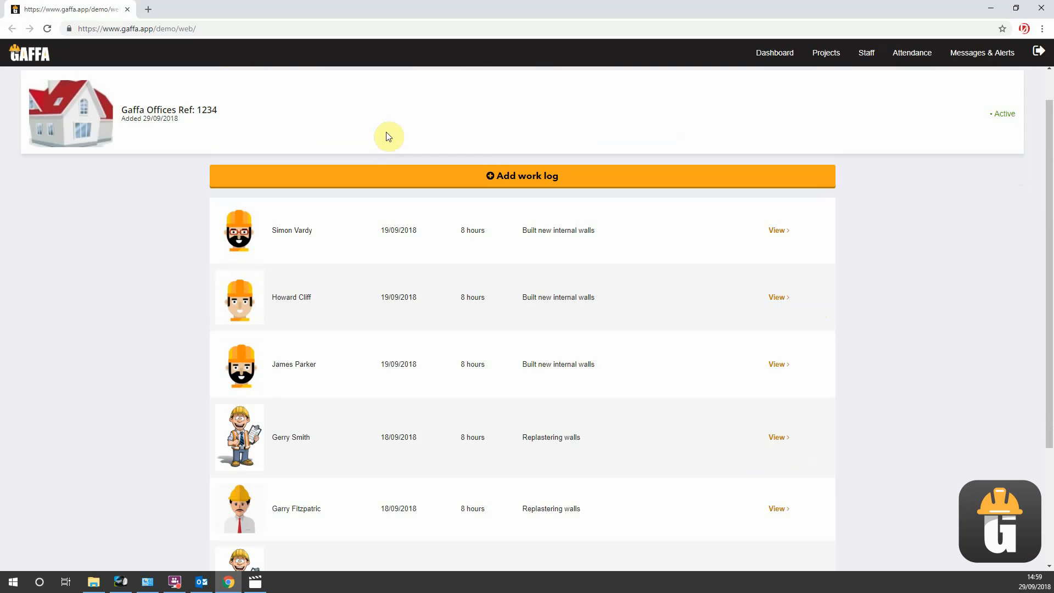
scroll(63, 182, "up", 1)
left_click(49, 83)
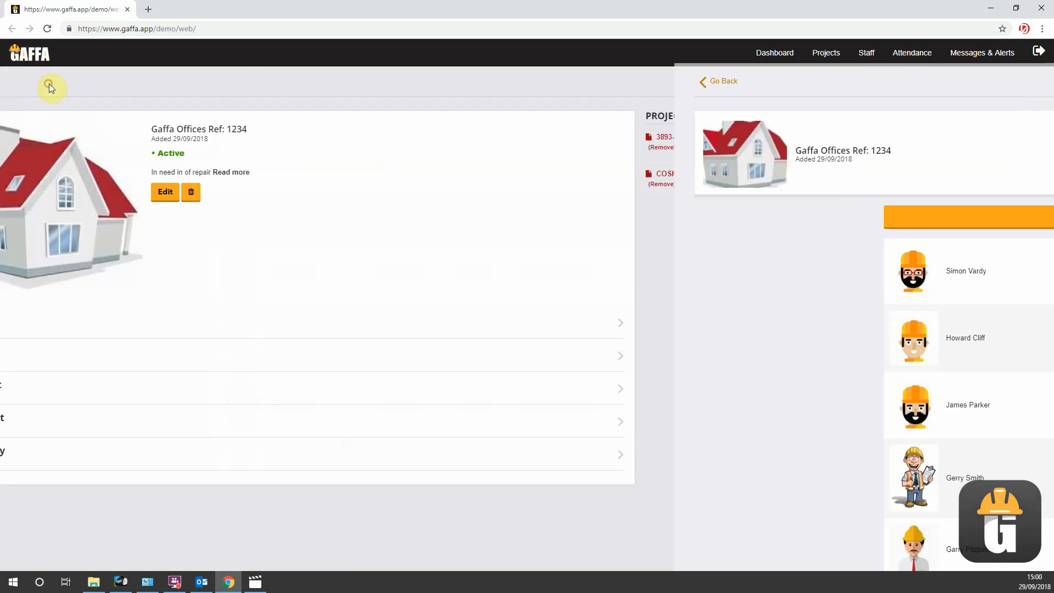
left_click(87, 454)
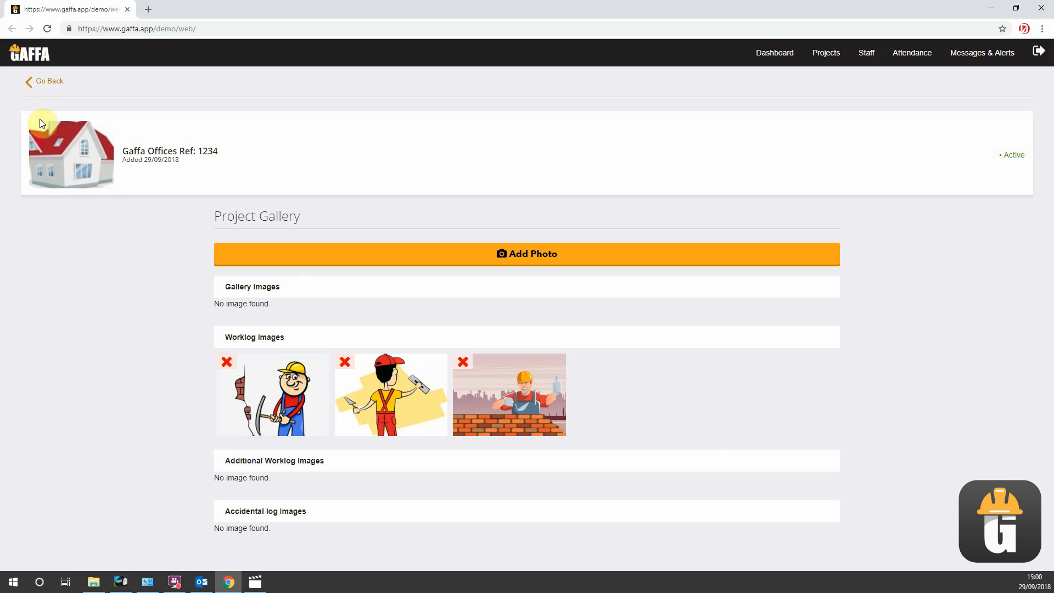
- Return to the project's work log and start a new entry assigned to the third and fourth listed staff members
left_click(49, 82)
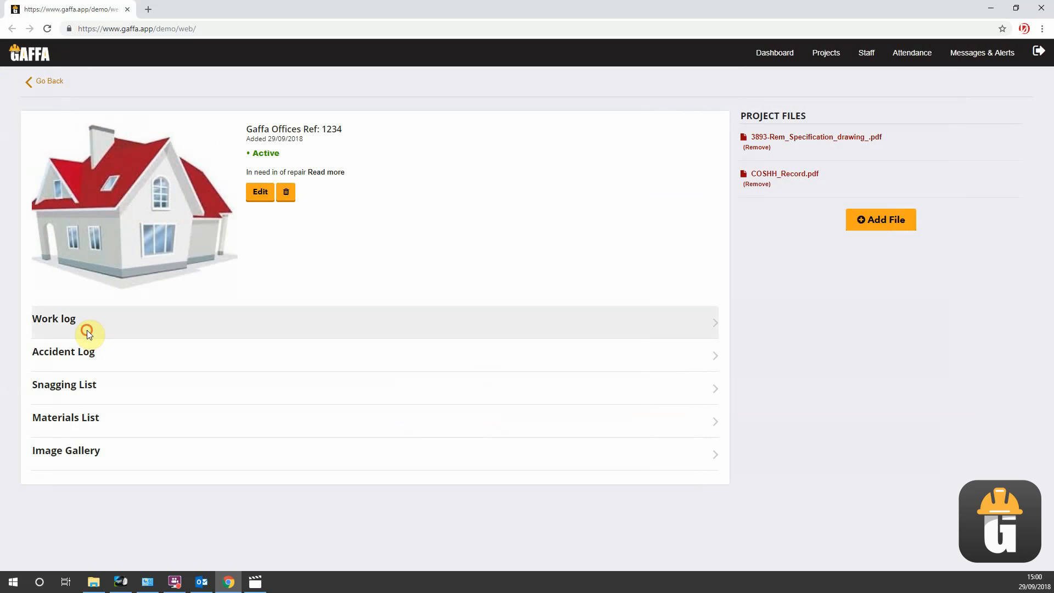
left_click(87, 331)
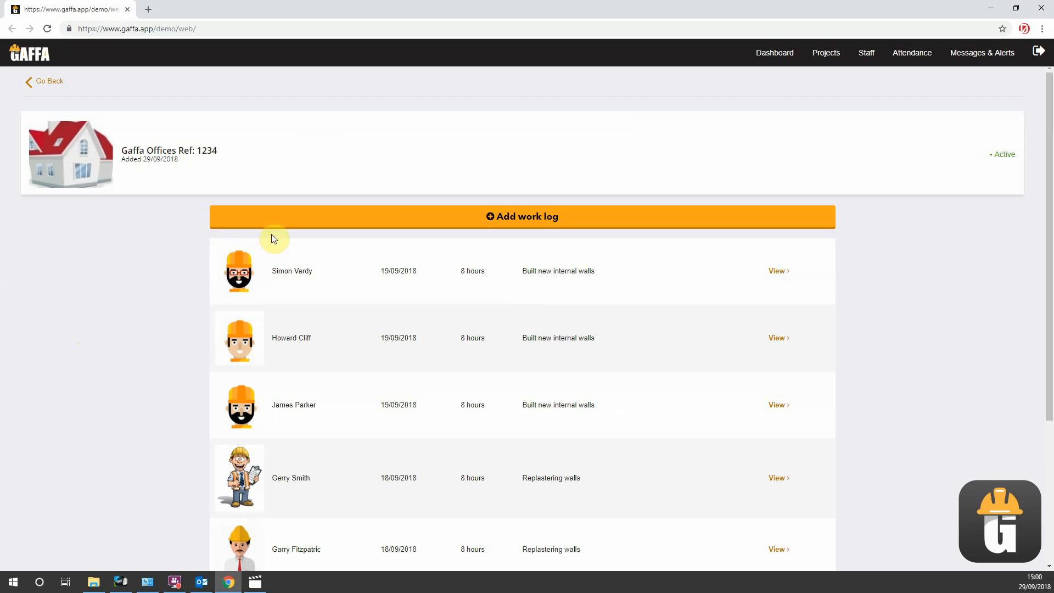
left_click(383, 214)
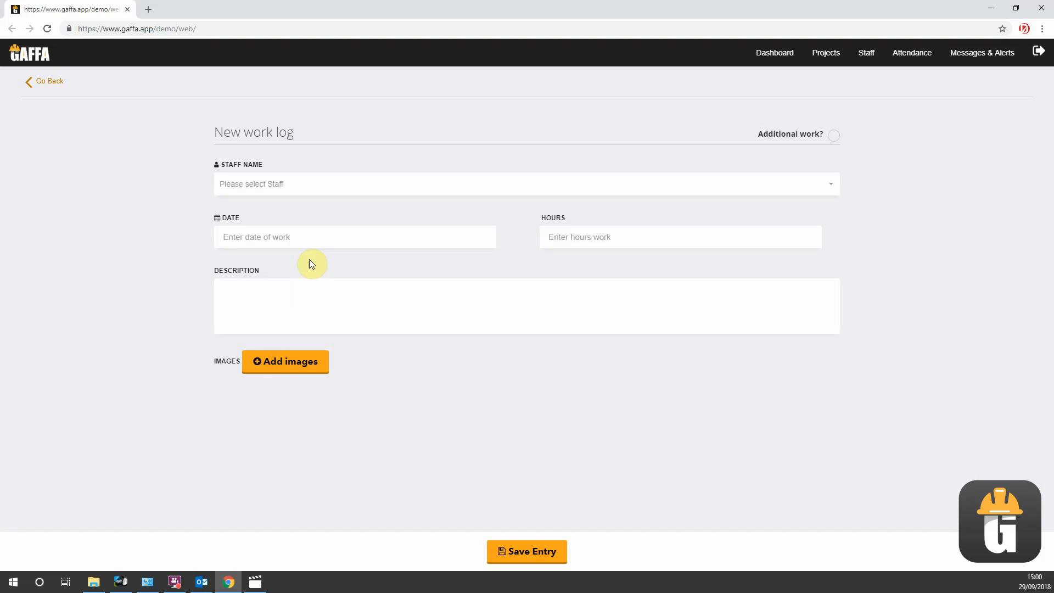
left_click(296, 186)
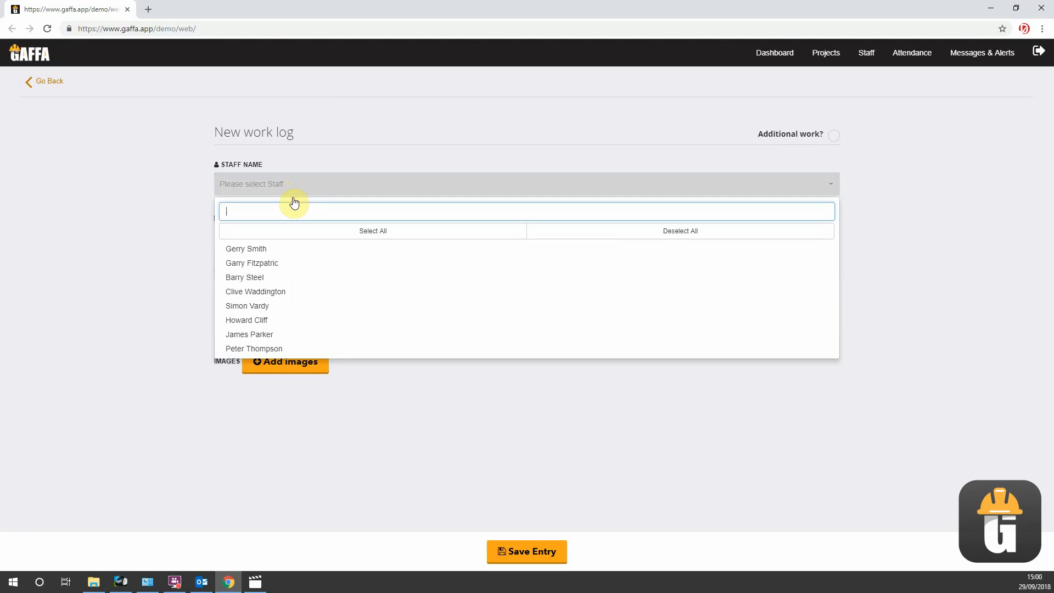
left_click(273, 291)
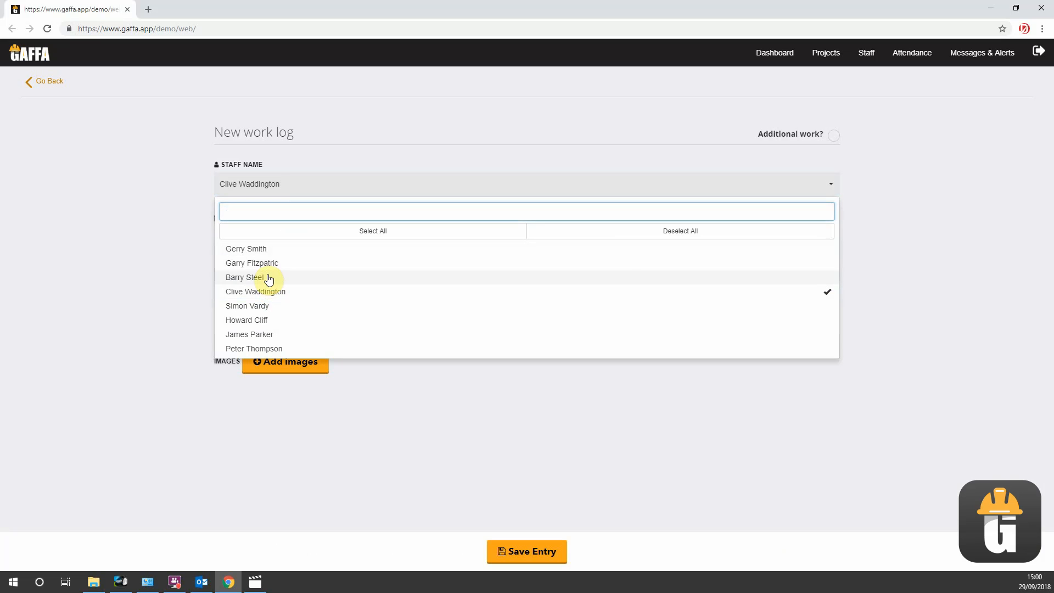
left_click(269, 279)
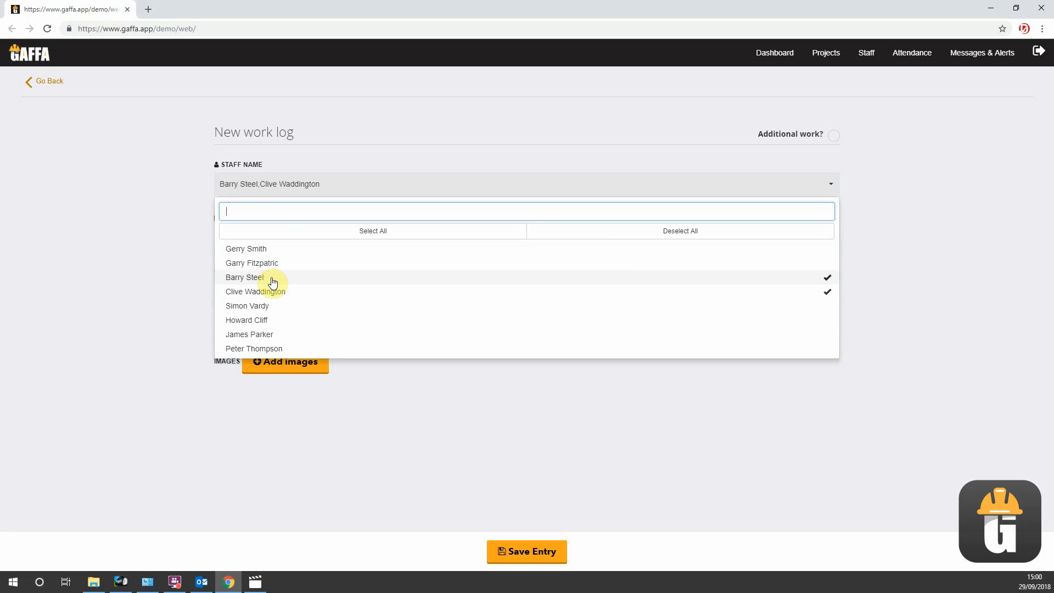
left_click(147, 303)
- Date the new work log 20 September 2018, with 8 hours and the description "2nd fix joinery"
left_click(285, 237)
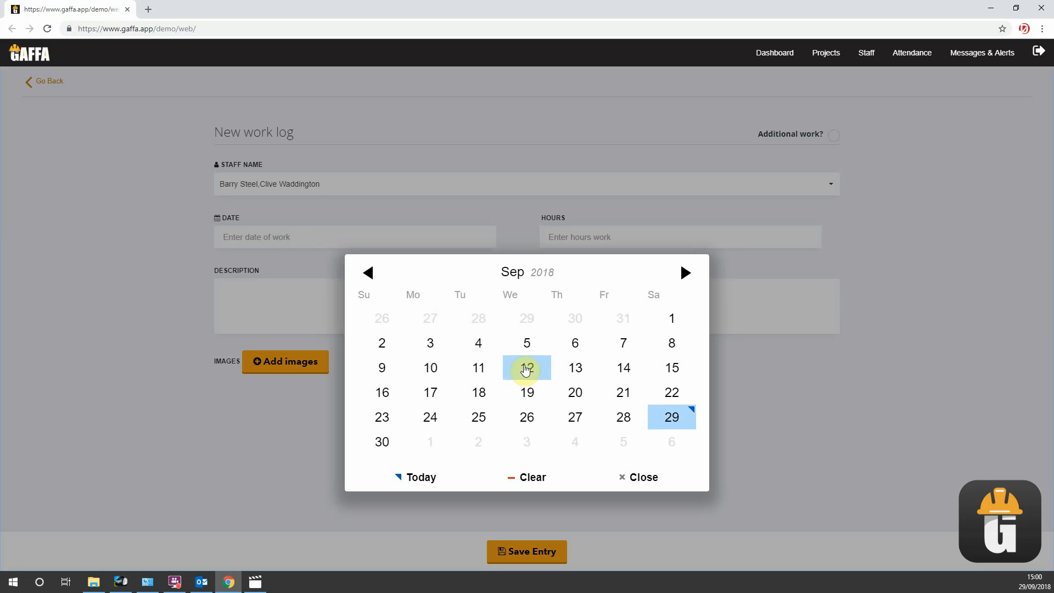
left_click(589, 399)
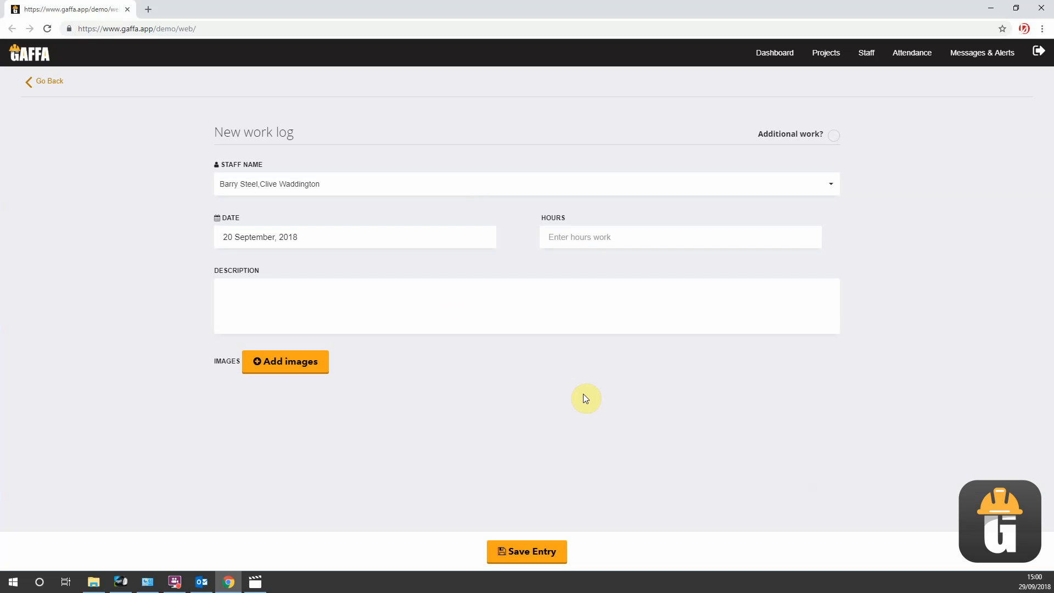
left_click(578, 239)
type("8")
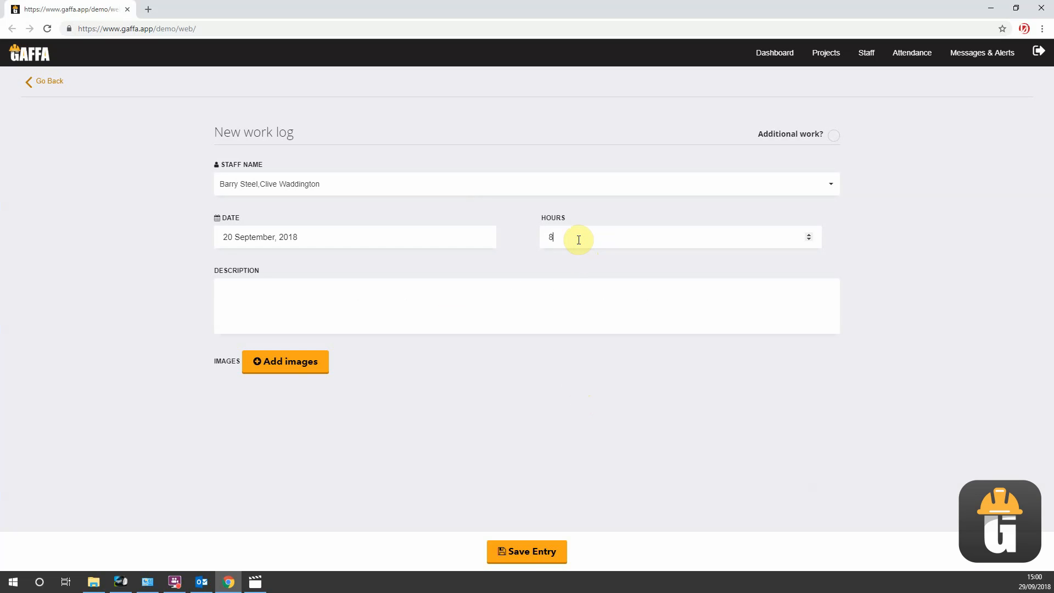
left_click(571, 305)
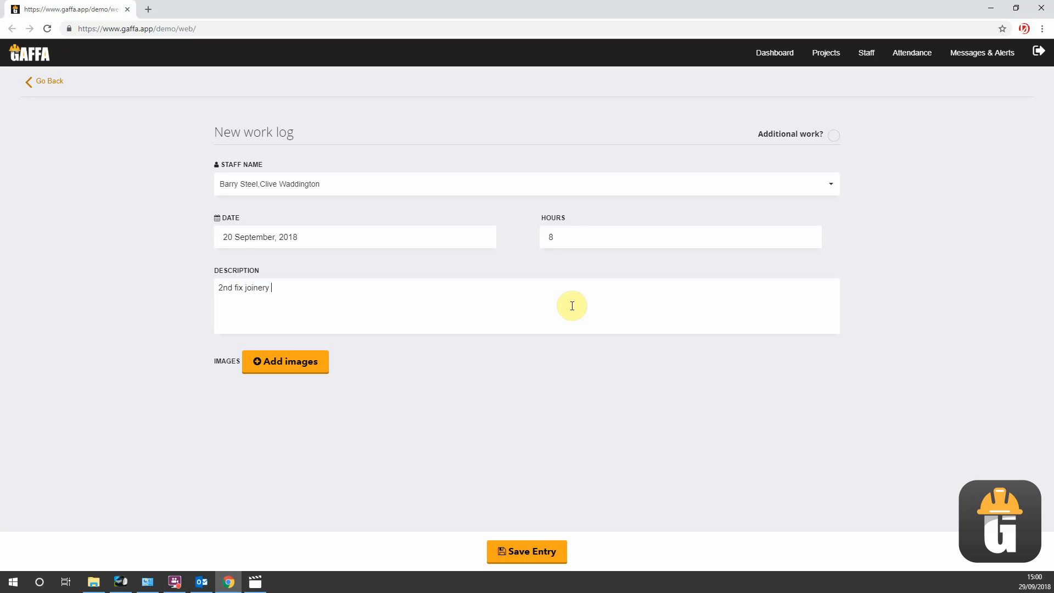
type("2nd fix joinery")
- Attach B.jpg from the Building works folder to the joinery work log and save the entry as additional work
left_click(315, 360)
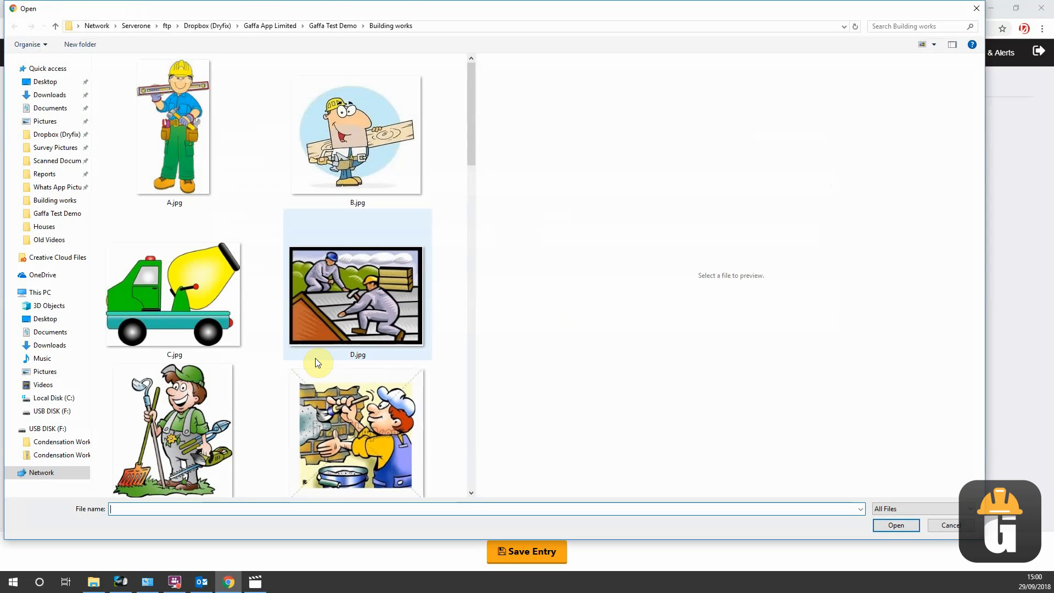
left_click(355, 146)
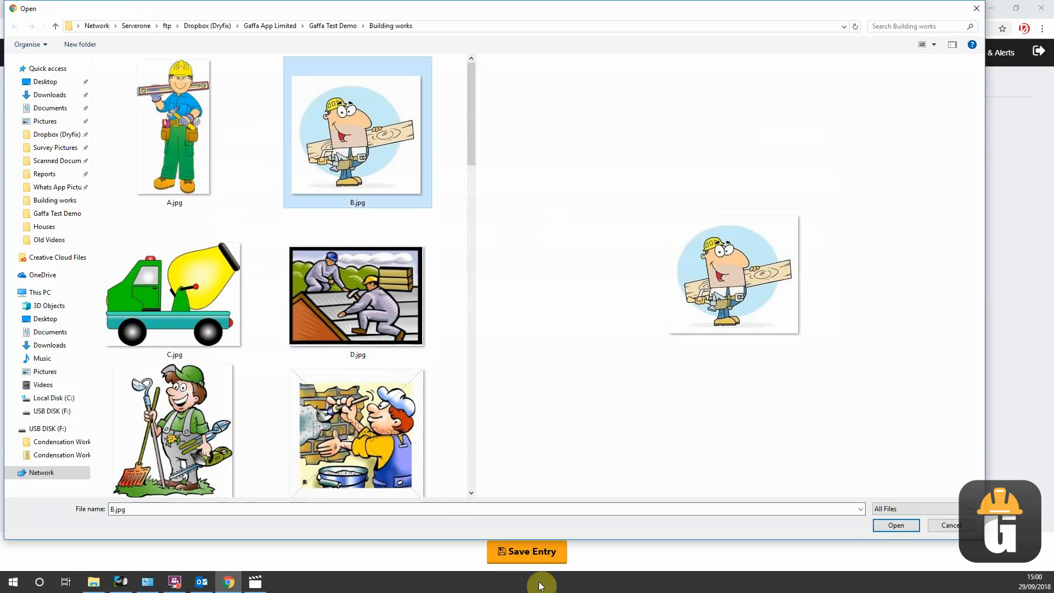
left_click(903, 526)
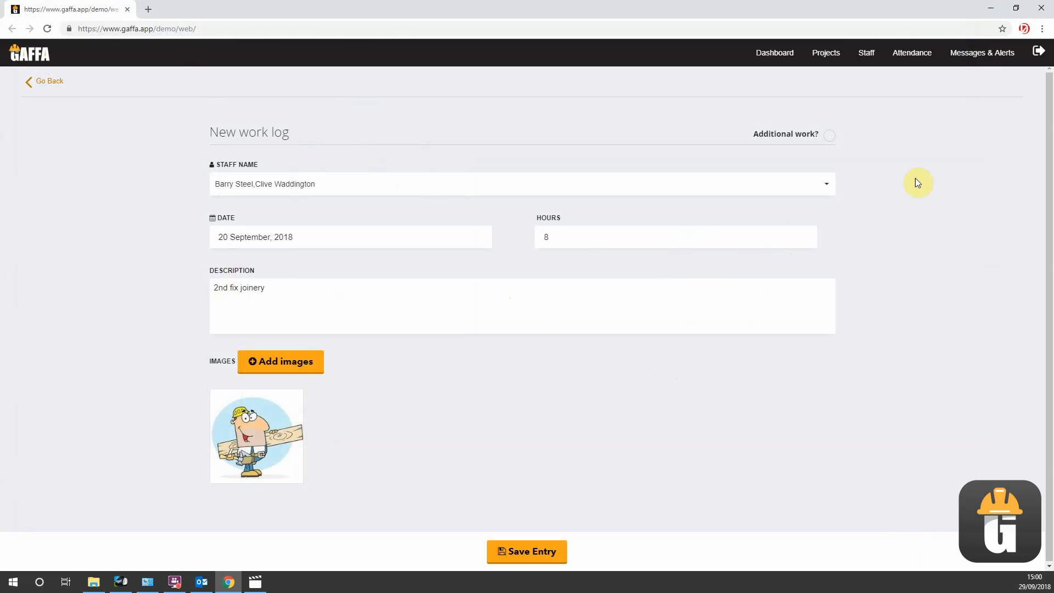
left_click(830, 136)
left_click(520, 551)
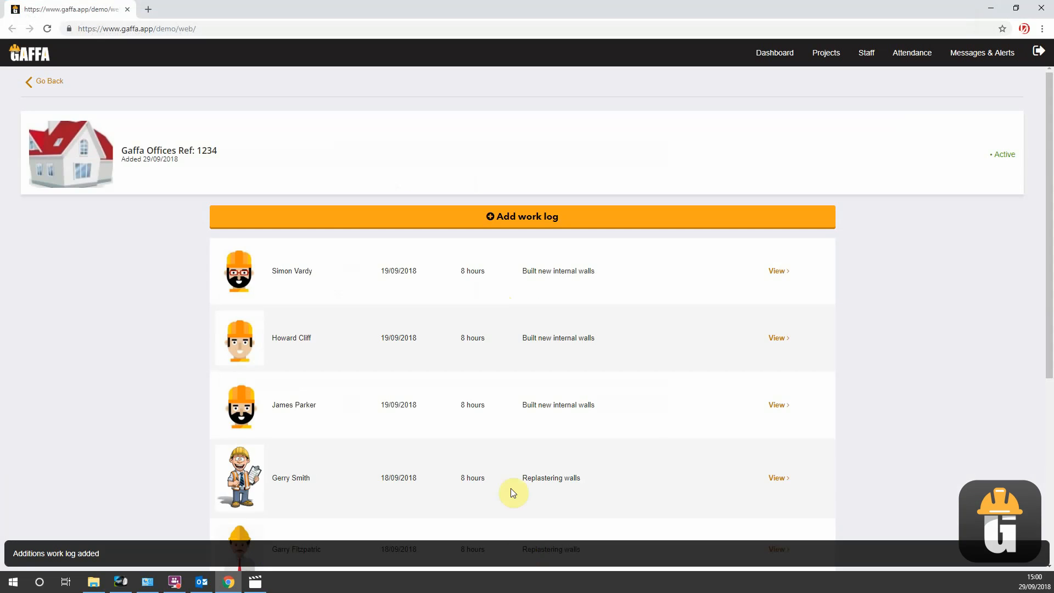
- Review the Additional Works entries in the work log and examine the additional work log images in the project's gallery
scroll(188, 237, "down", 5)
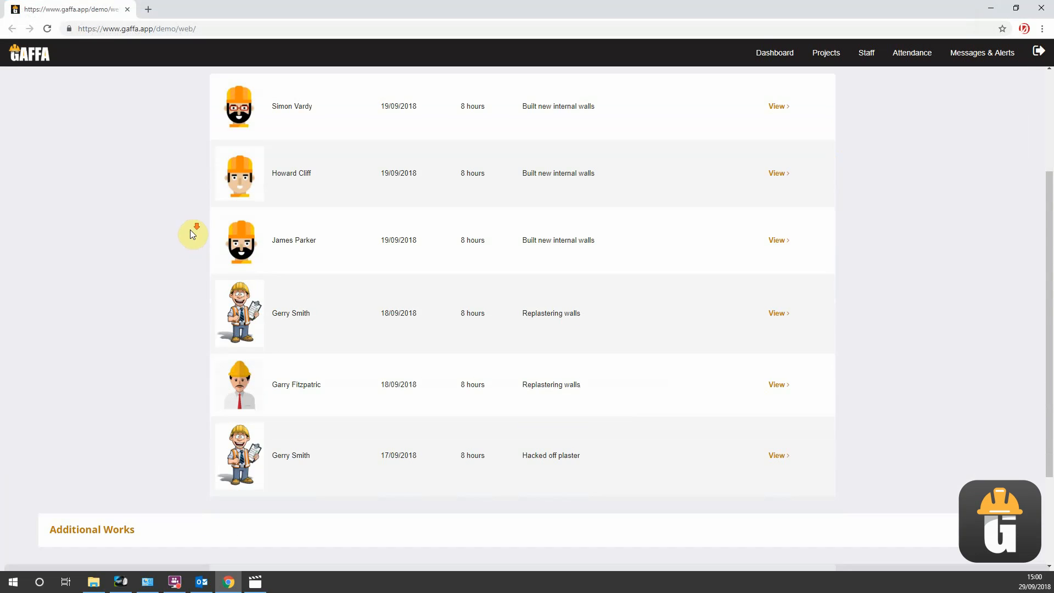
scroll(469, 249, "up", 5)
scroll(460, 263, "down", 4)
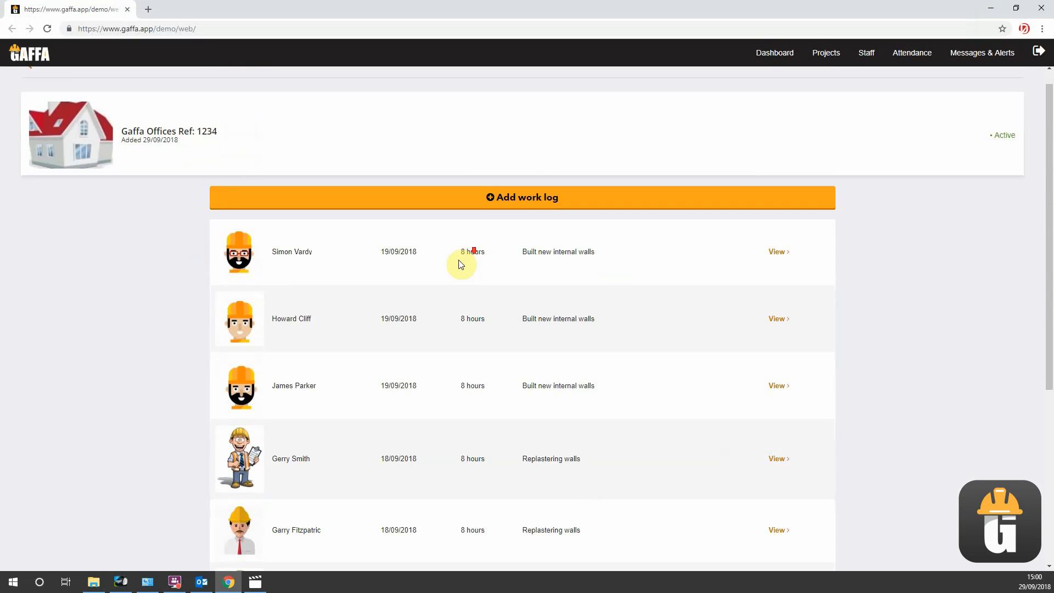
scroll(89, 400, "down", 2)
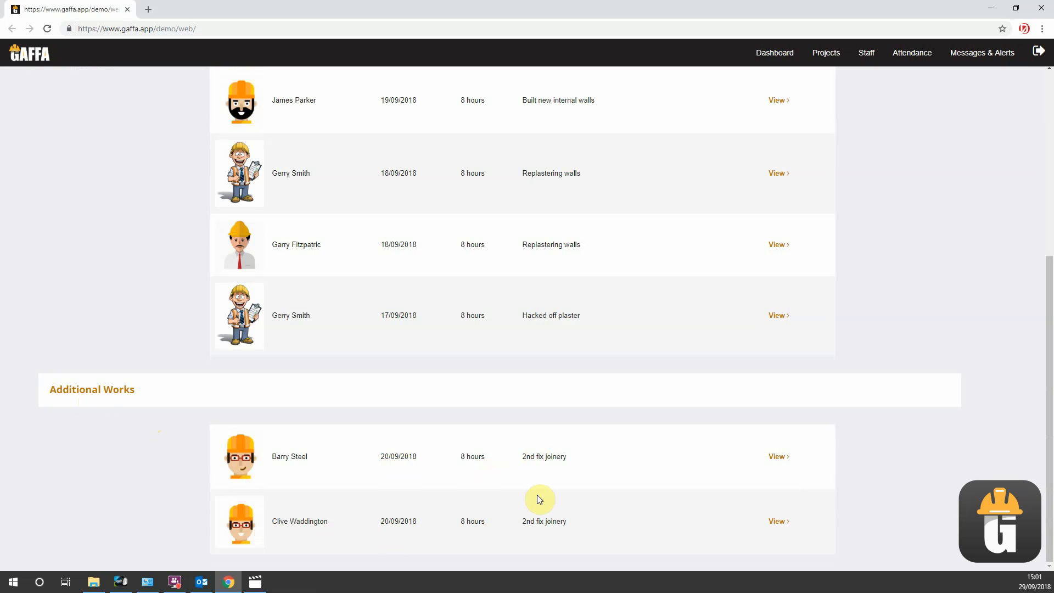
scroll(138, 238, "up", 4)
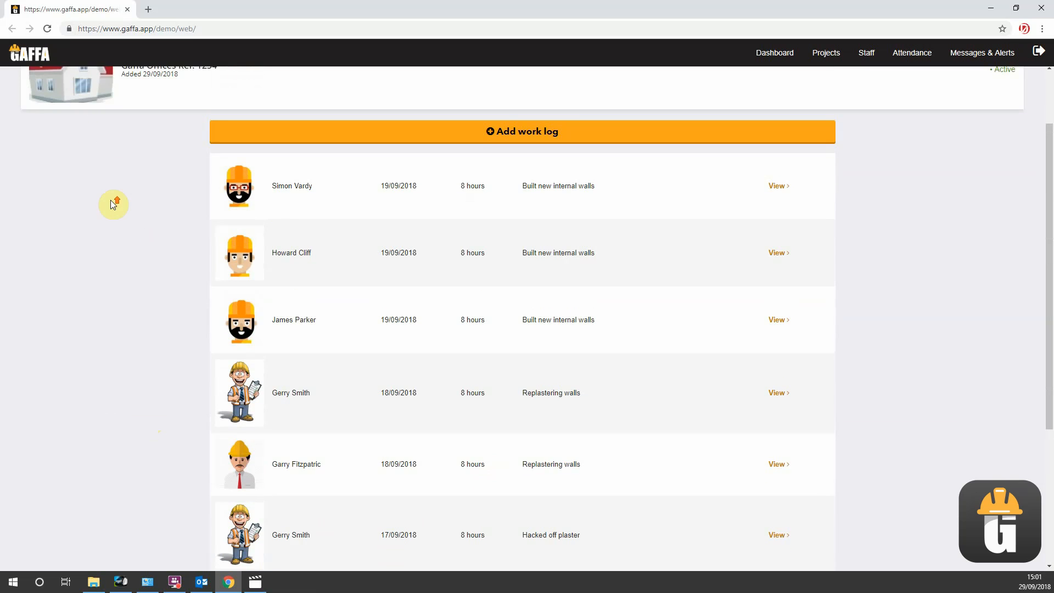
scroll(113, 205, "up", 2)
left_click(47, 82)
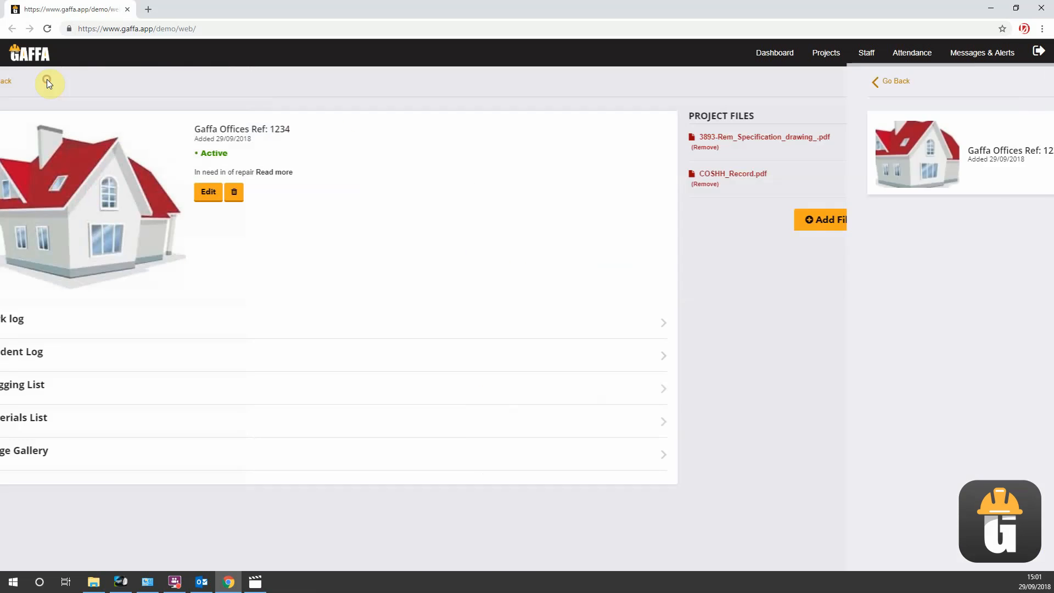
left_click(100, 447)
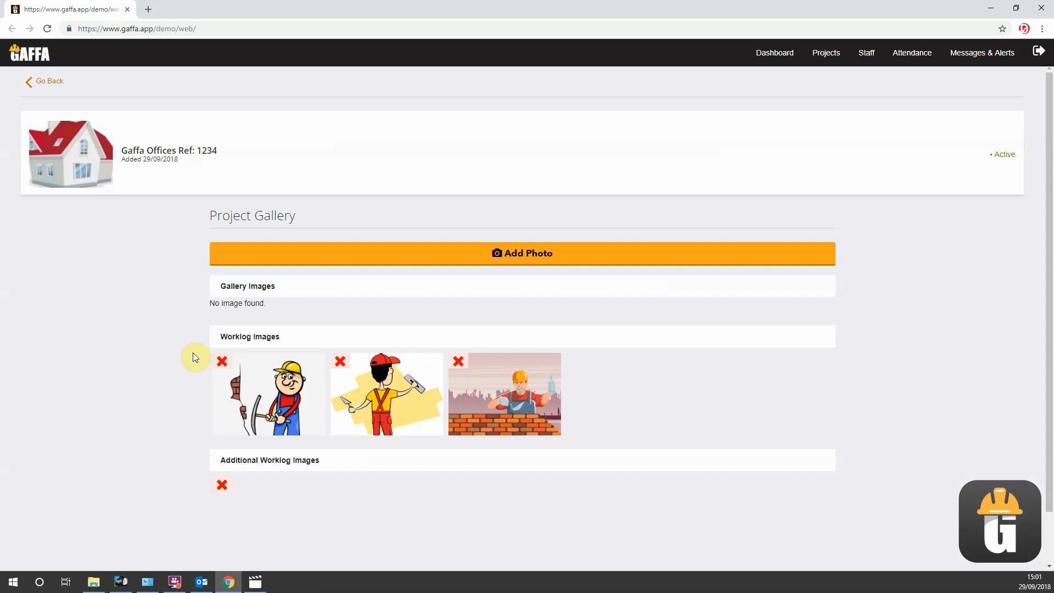
scroll(179, 351, "down", 1)
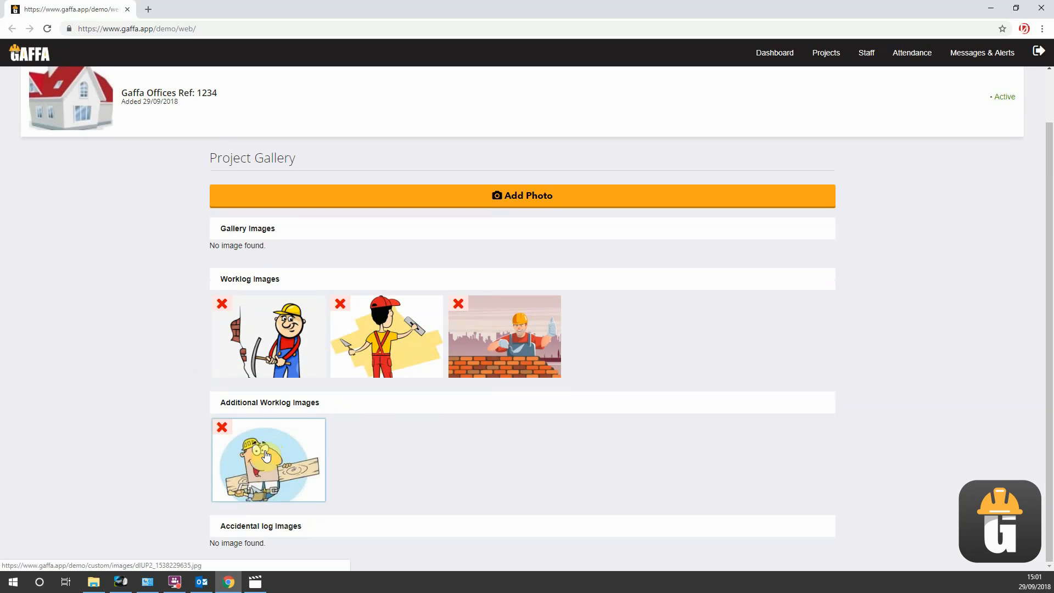
scroll(132, 352, "up", 1)
- Return to the project's work log and start a new entry assigned to the sixth listed staff member
left_click(36, 83)
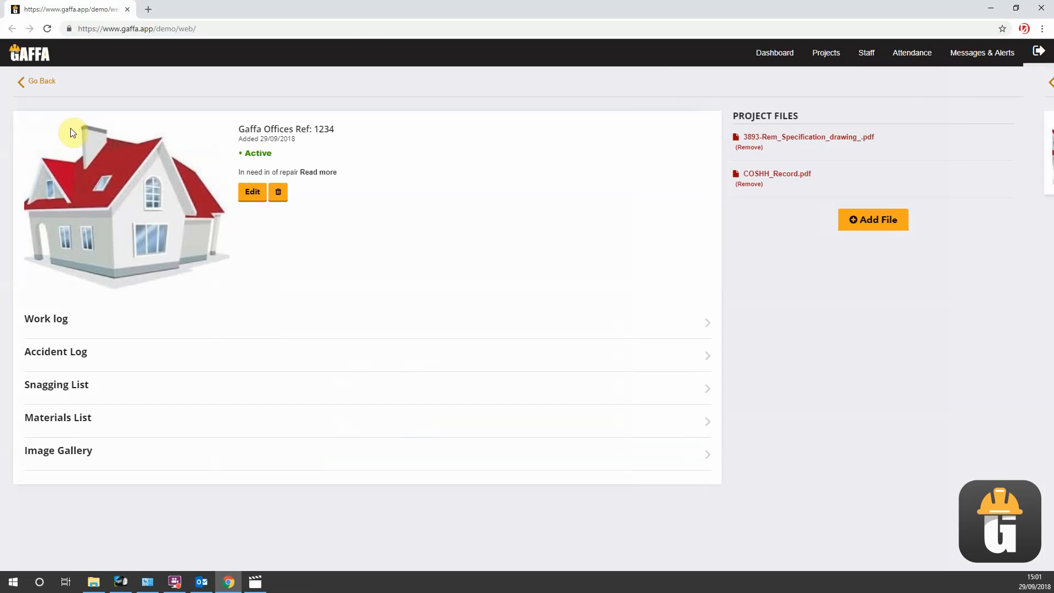
left_click(109, 324)
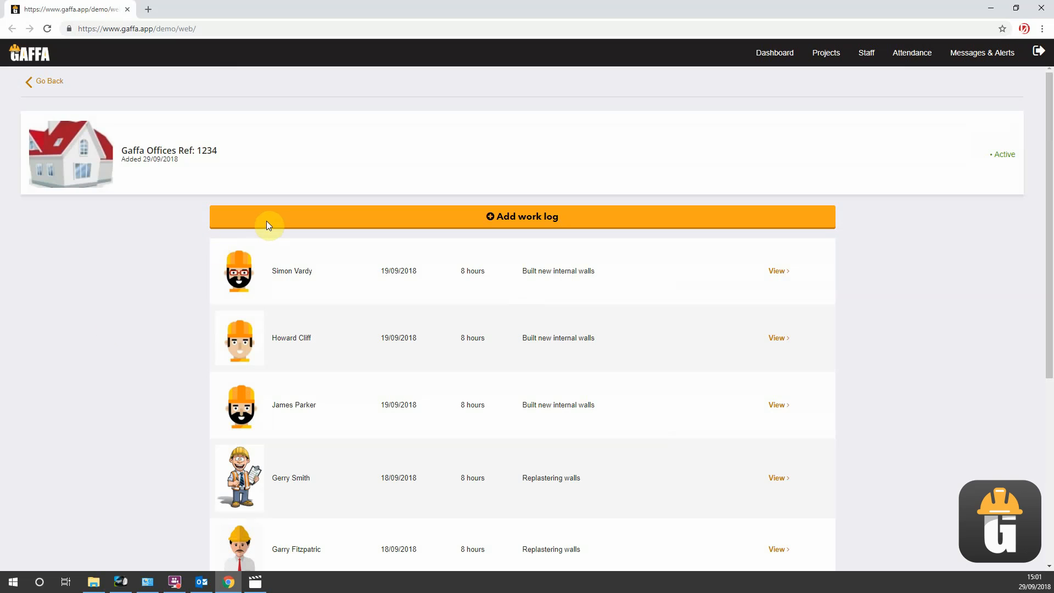
left_click(265, 221)
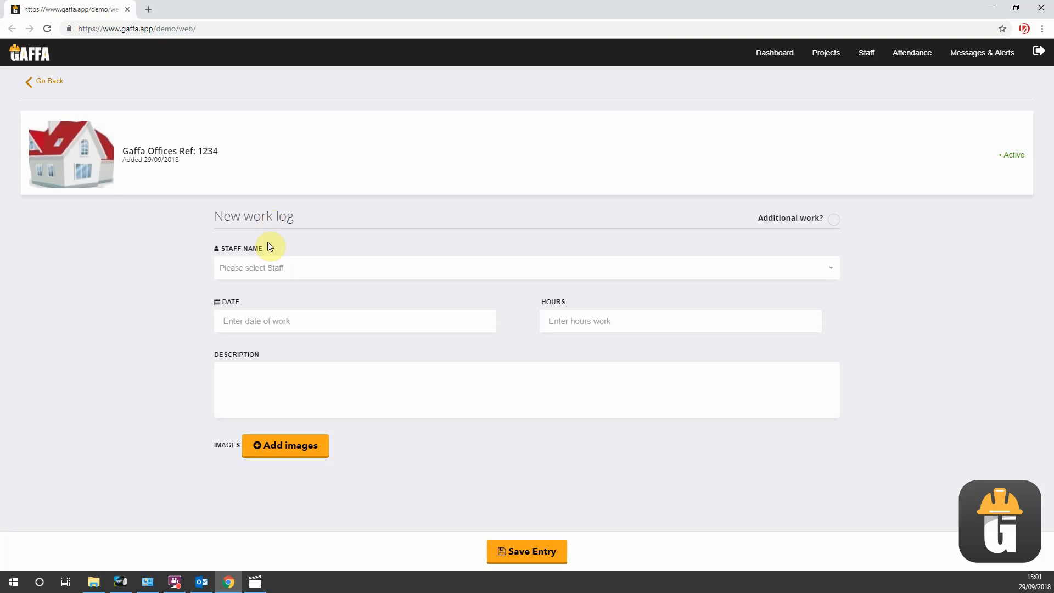
left_click(269, 269)
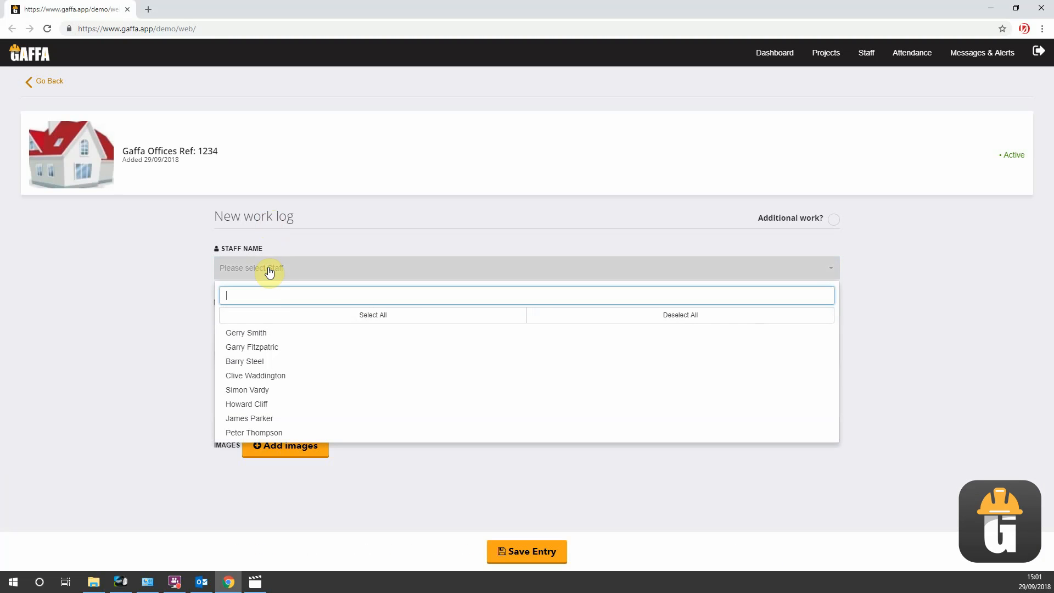
left_click(245, 404)
left_click(149, 348)
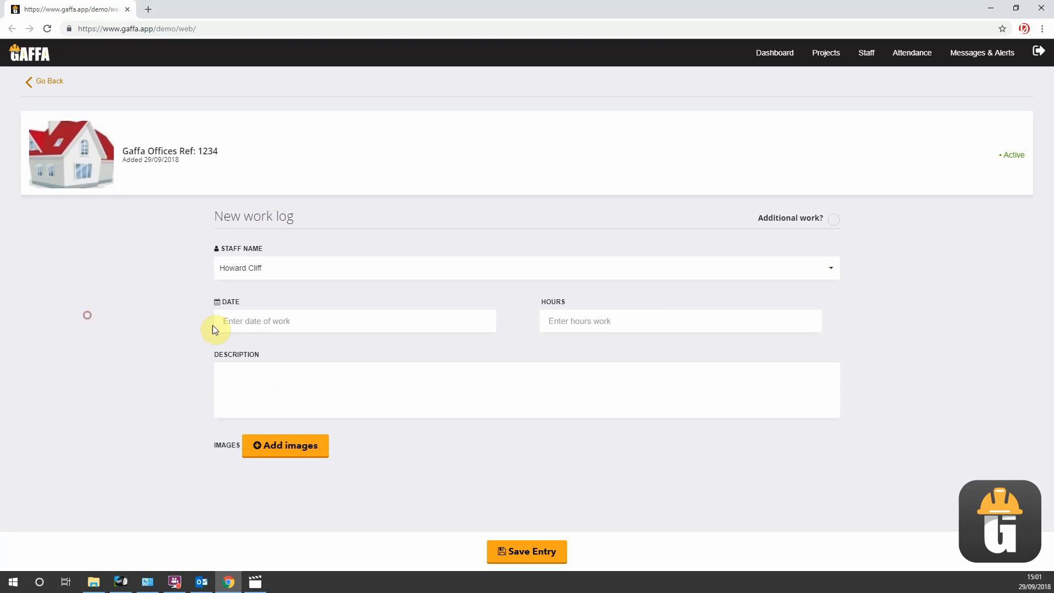
- Date the new work log 21 September 2018, with 8 hours and the description "roofing works"
left_click(243, 320)
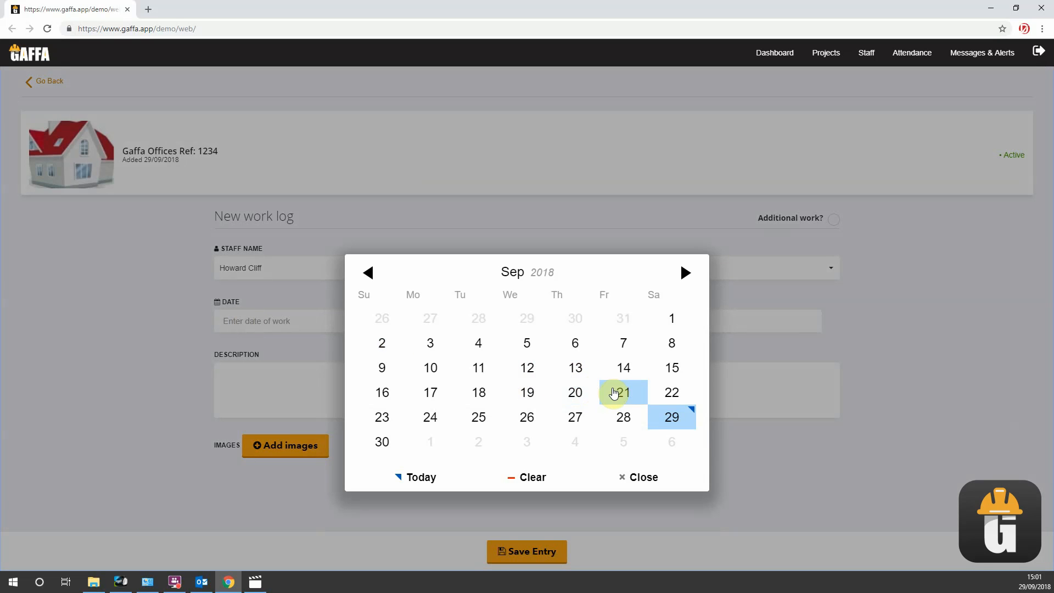
left_click(622, 391)
left_click(572, 324)
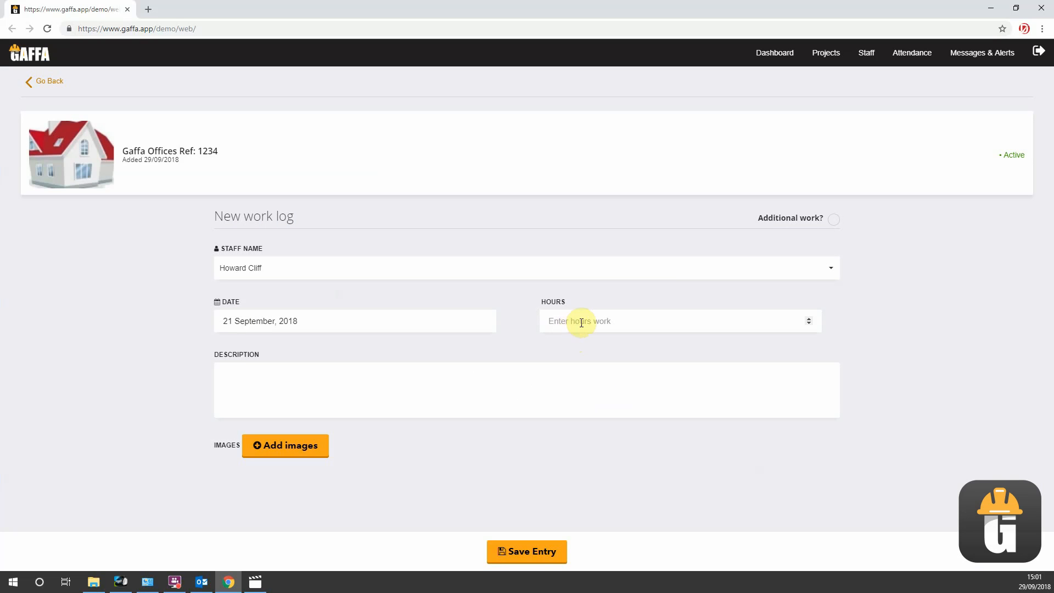
type("8")
left_click(532, 394)
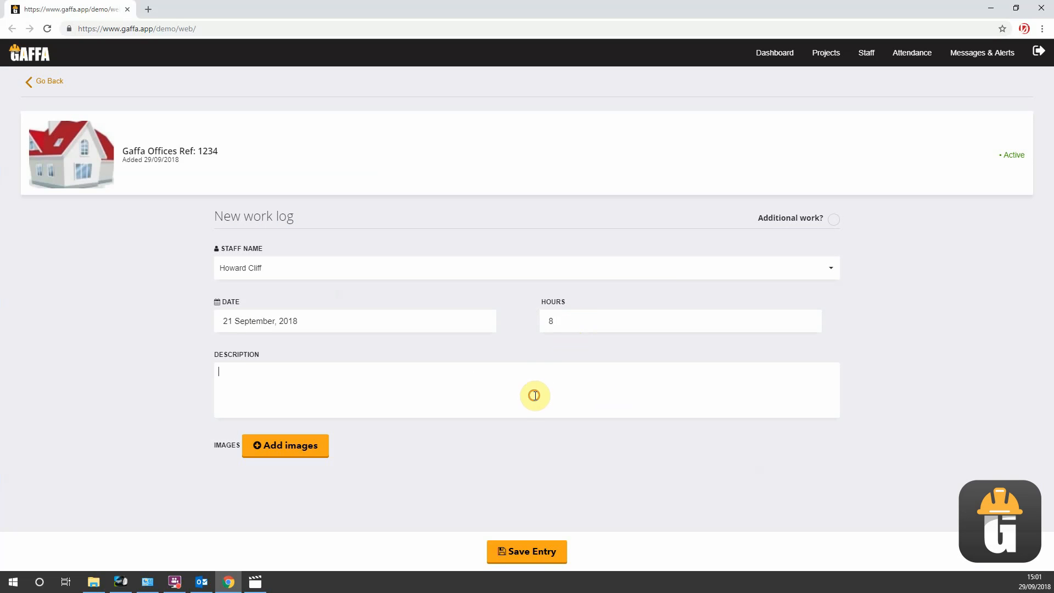
type("roofing")
type("works")
- Attach H.gif from the Building works folder to the roofing work log and save it as a regular entry
left_click(273, 437)
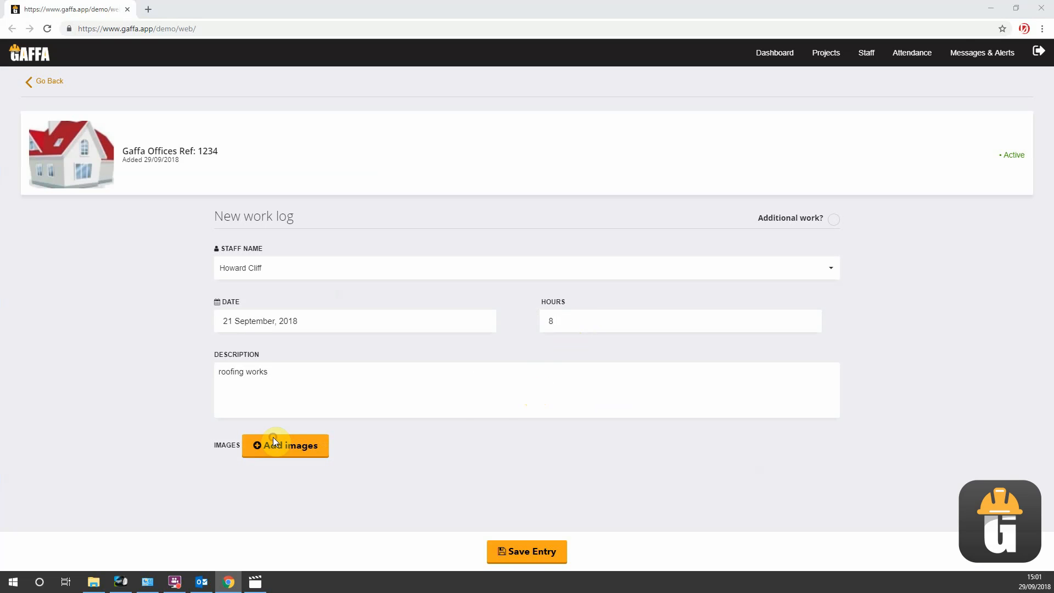
left_click(350, 317)
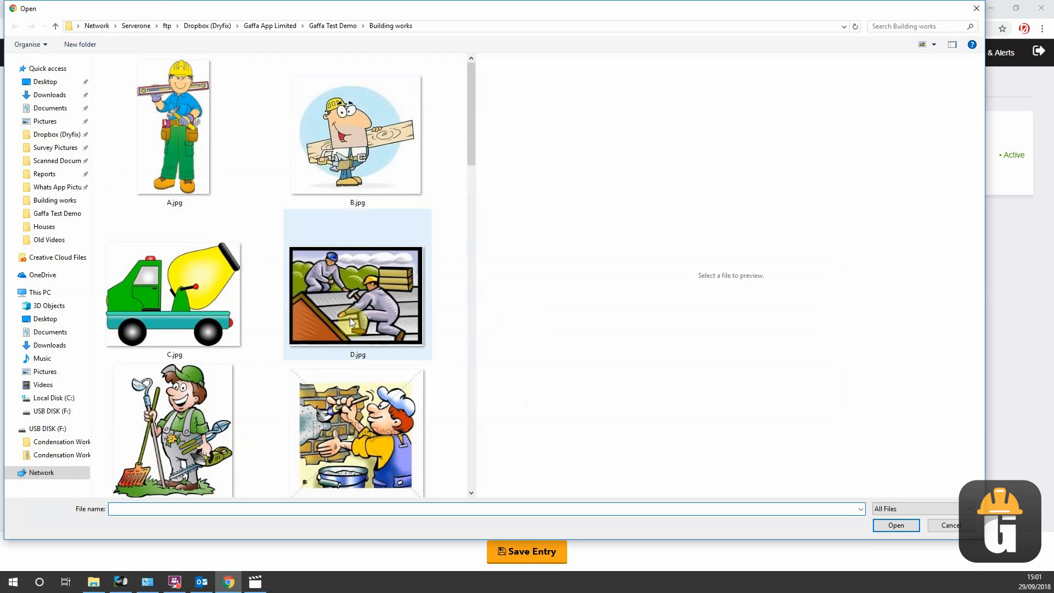
scroll(346, 312, "down", 5)
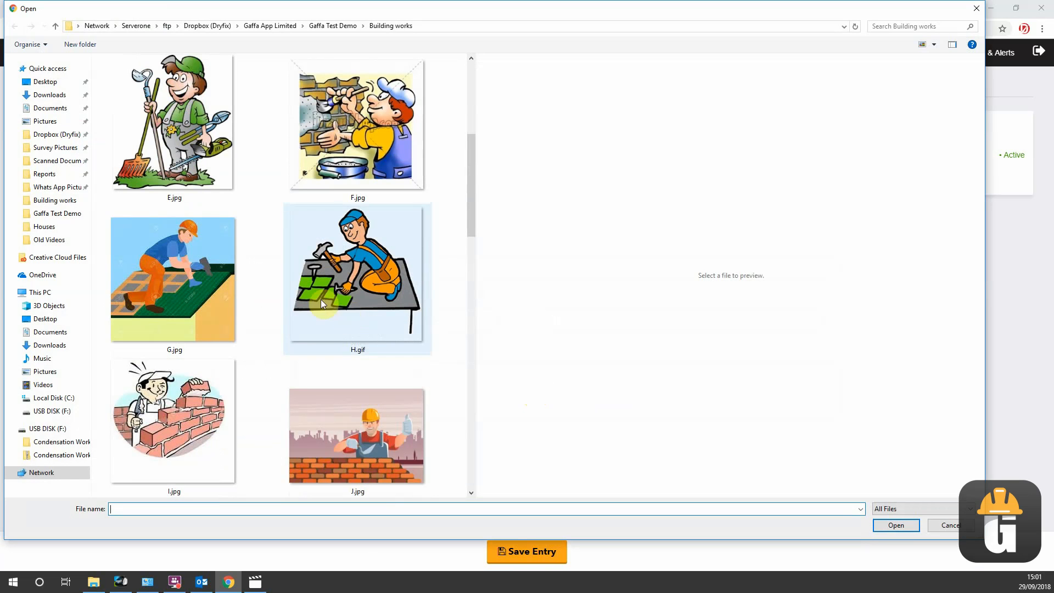
left_click(344, 264)
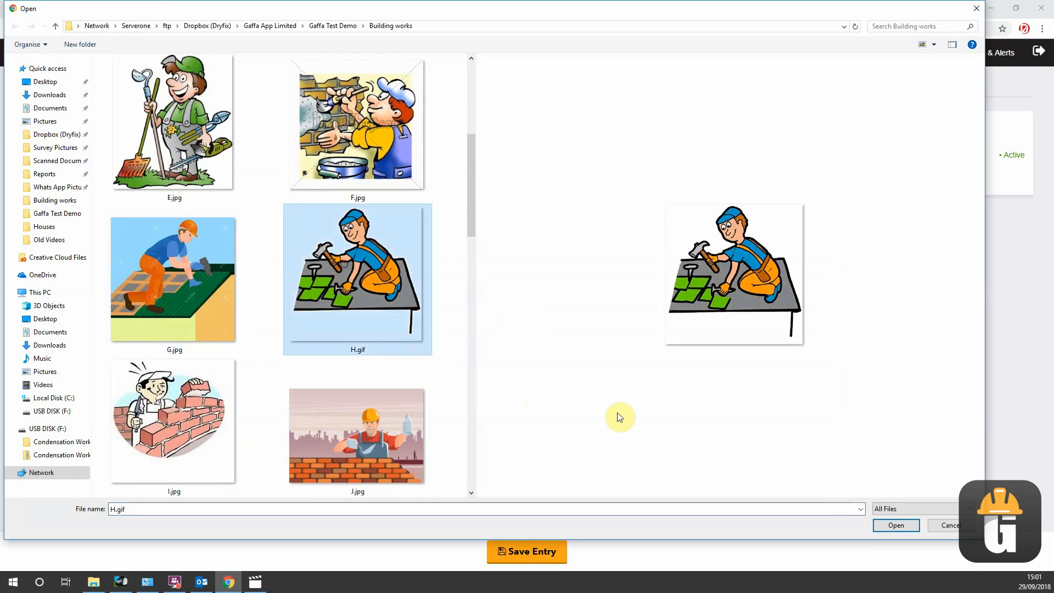
left_click(894, 523)
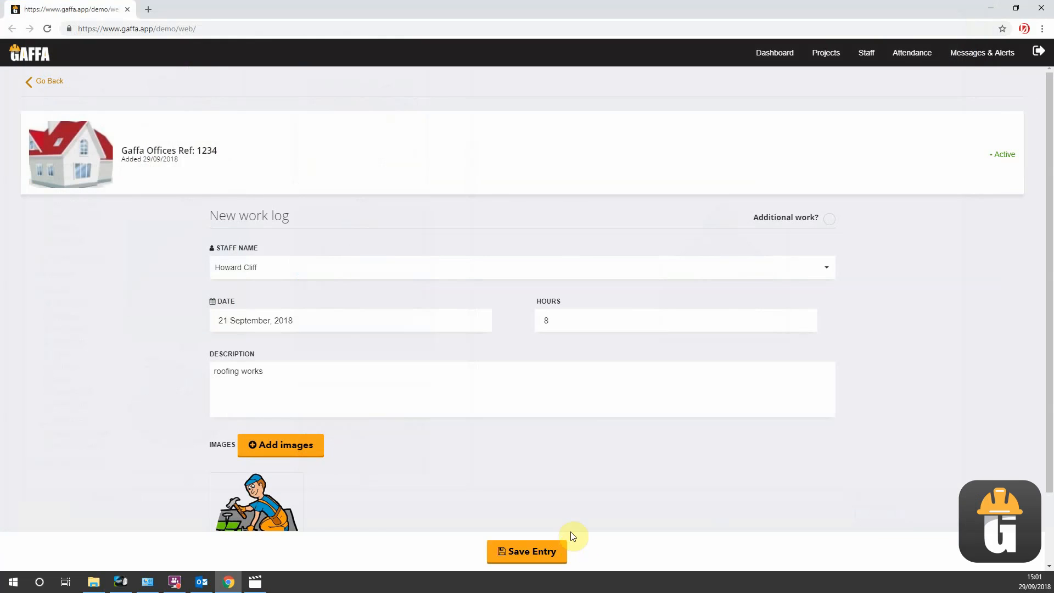
left_click(545, 549)
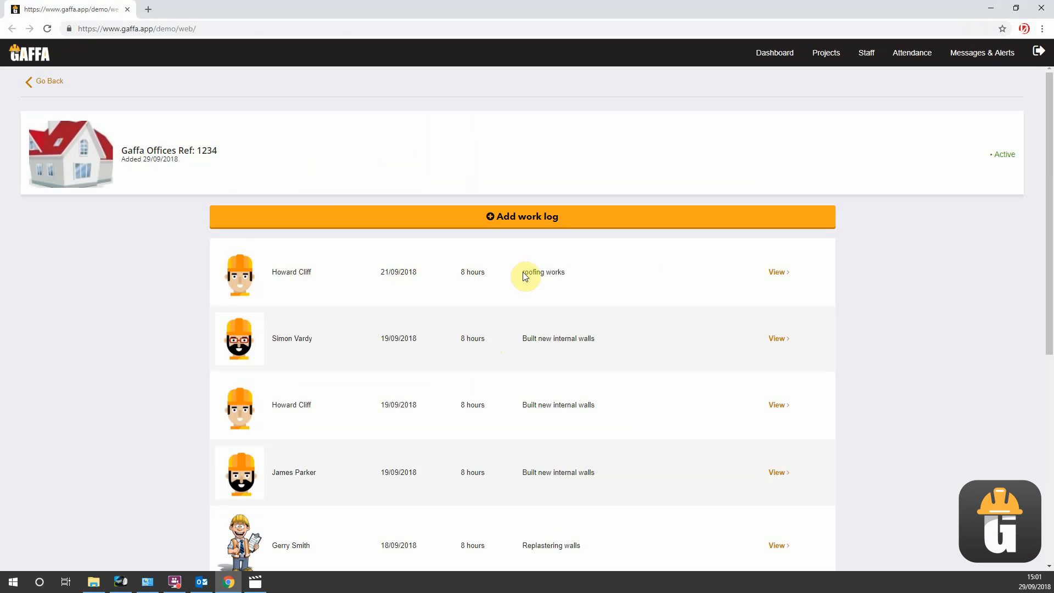
- Review the "roofing works" entry in the work log list along with the Additional Works section
scroll(584, 364, "down", 6)
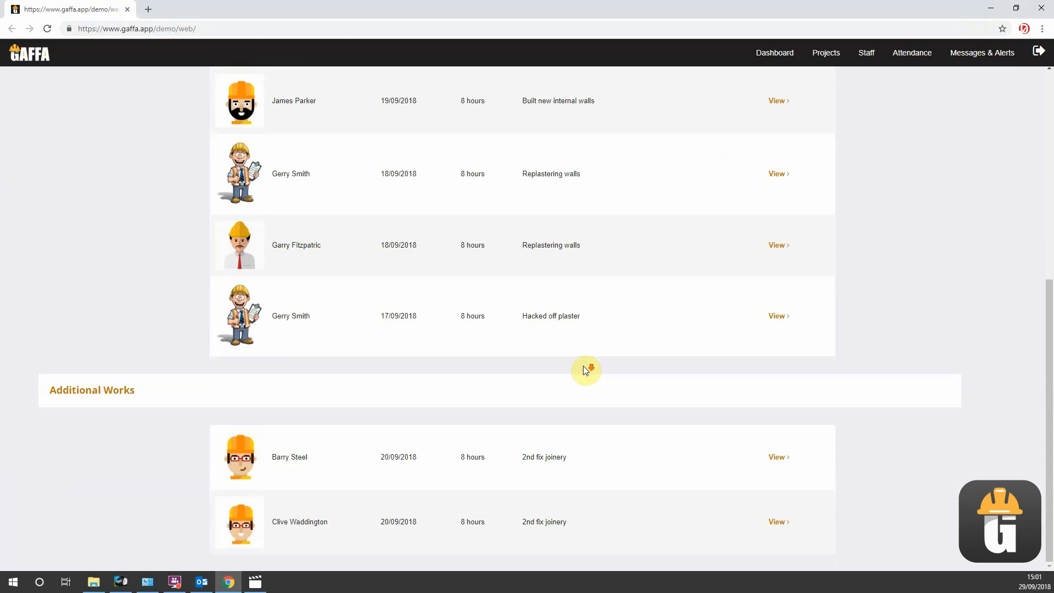
scroll(583, 365, "up", 6)
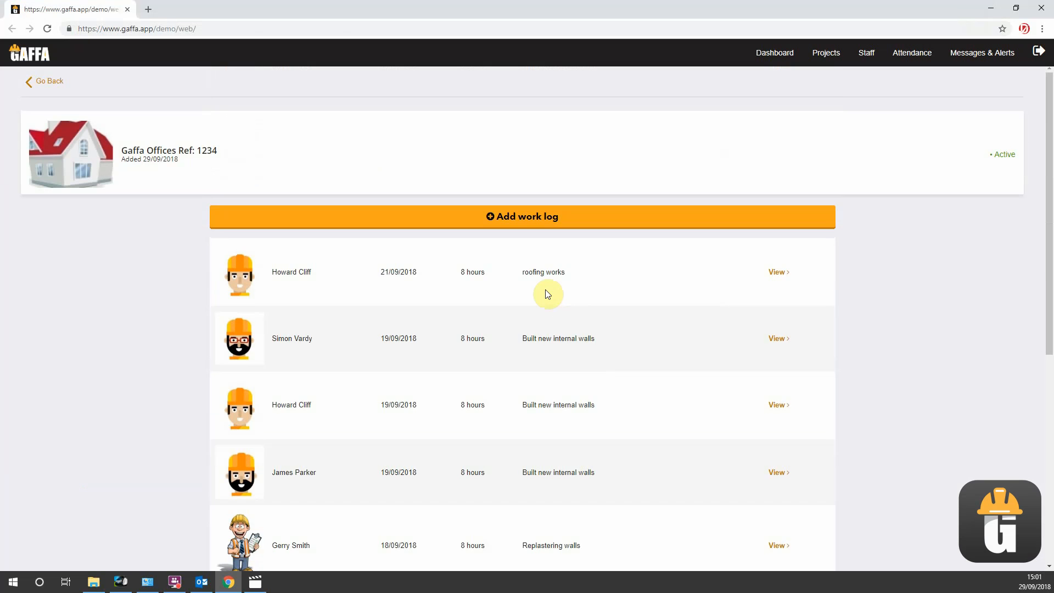
scroll(543, 308, "down", 6)
scroll(539, 326, "up", 6)
- Return to the dashboard, reload the page and reopen the Gaffa Offices project
left_click(48, 81)
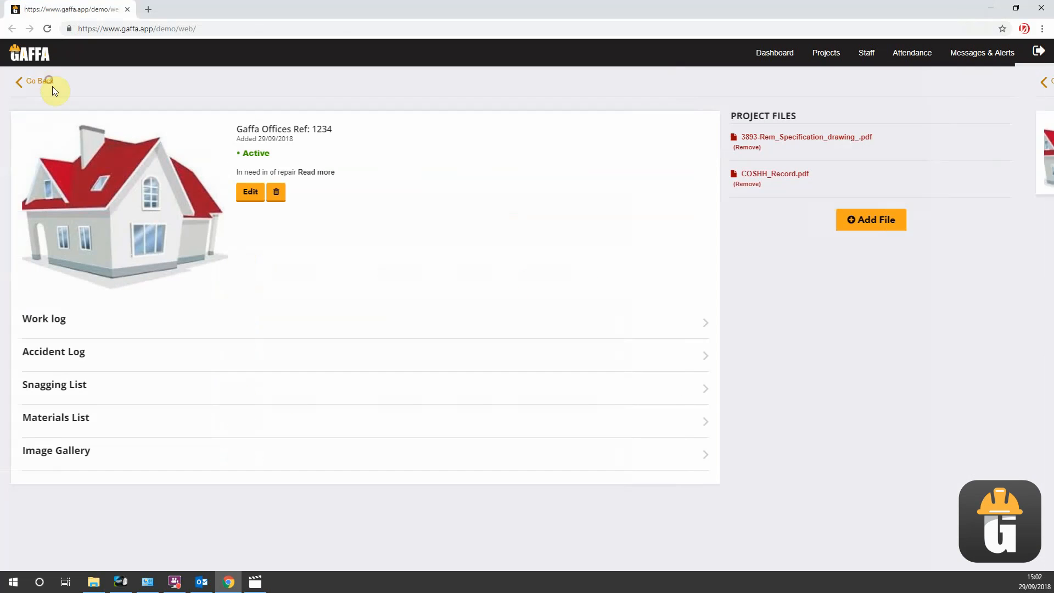
left_click(38, 57)
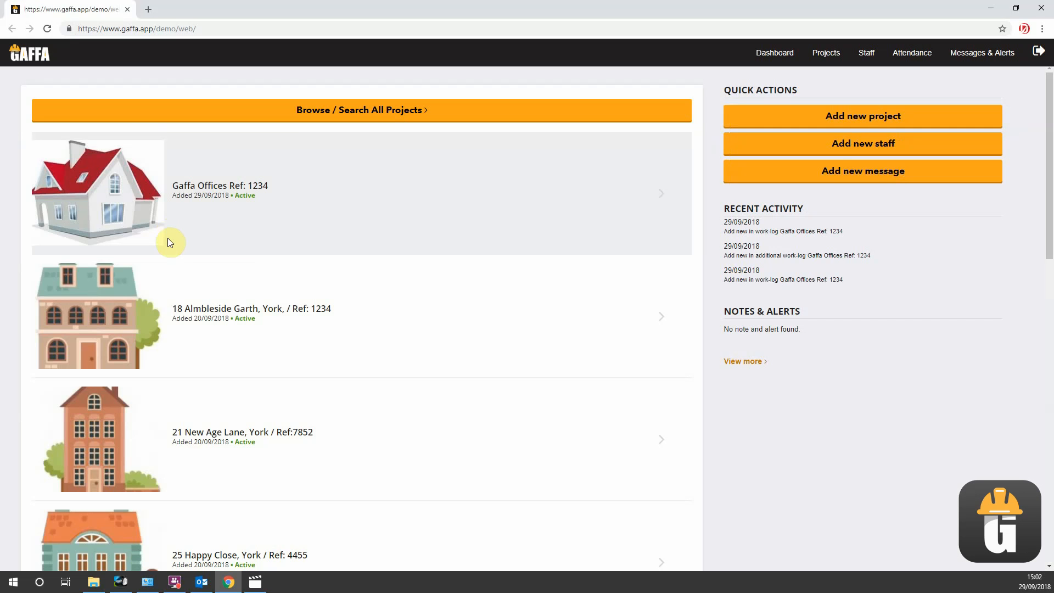
left_click(125, 197)
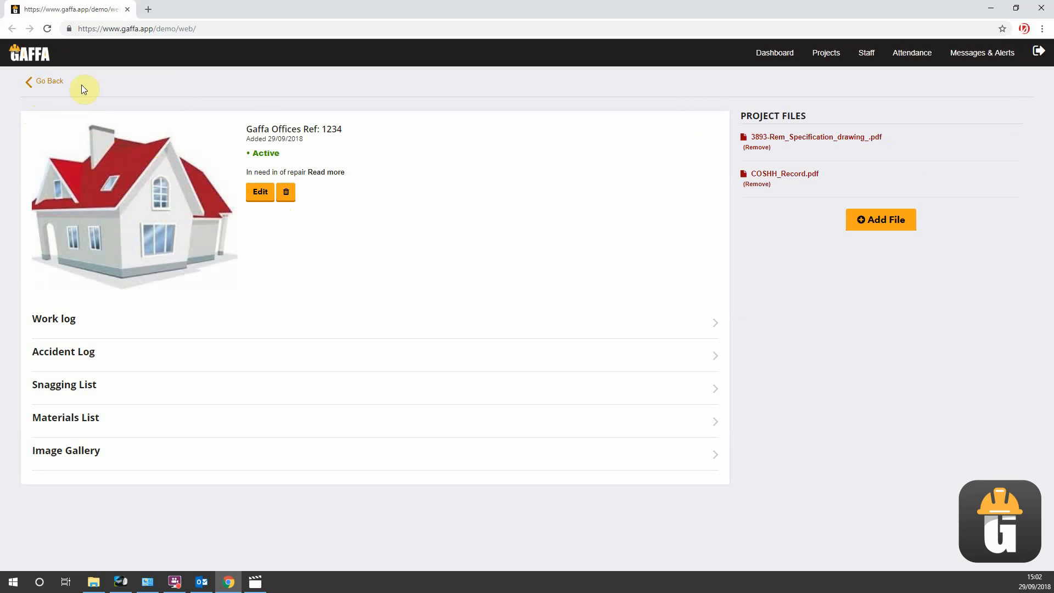
left_click(48, 28)
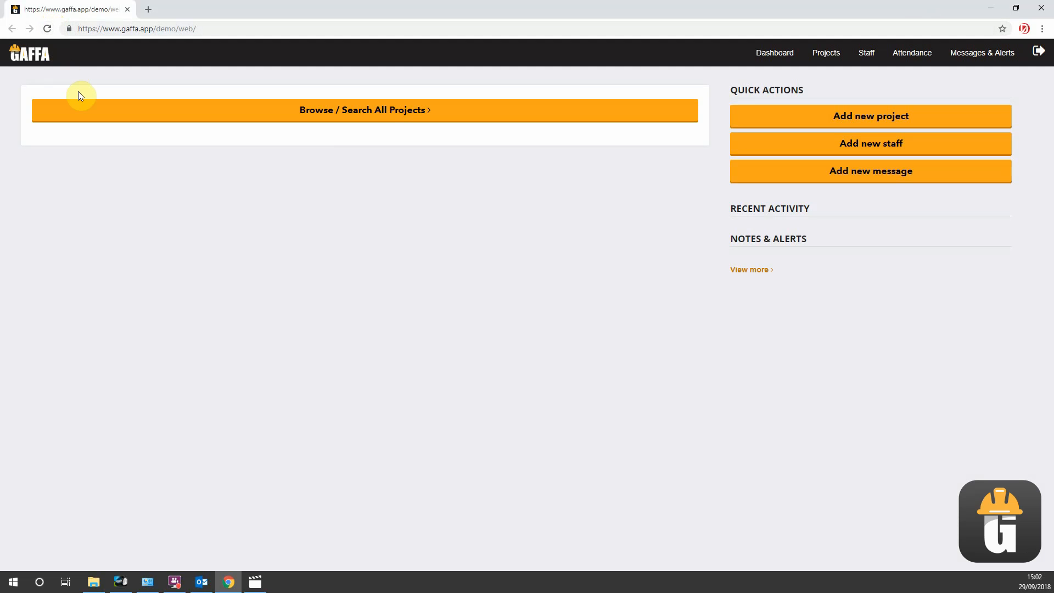
left_click(80, 108)
left_click(93, 169)
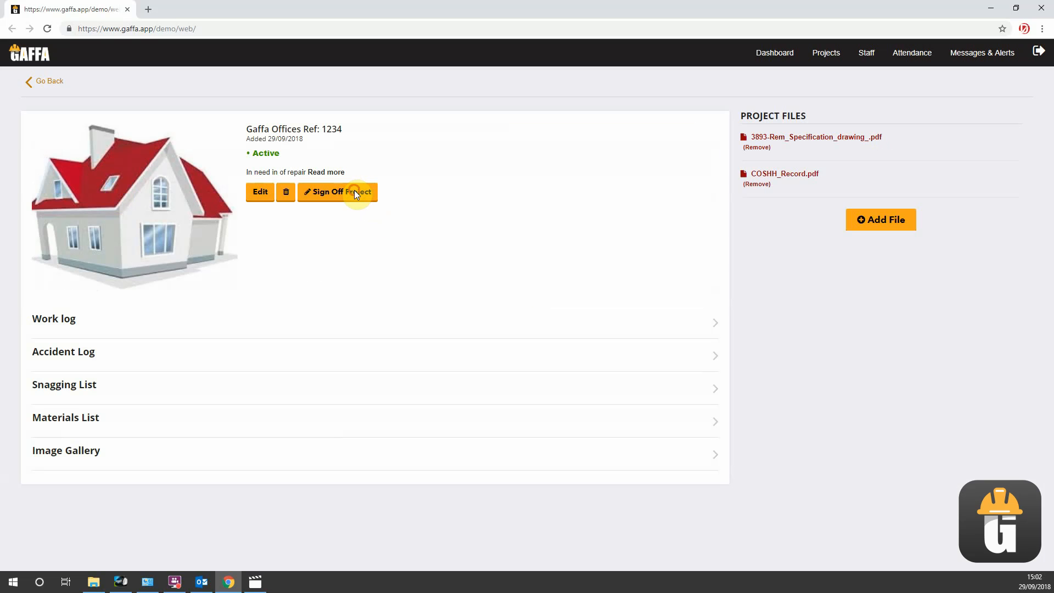
- Start the project's sign-off with inspection date 21 September 2018, signed off by the fifth listed staff member
left_click(354, 190)
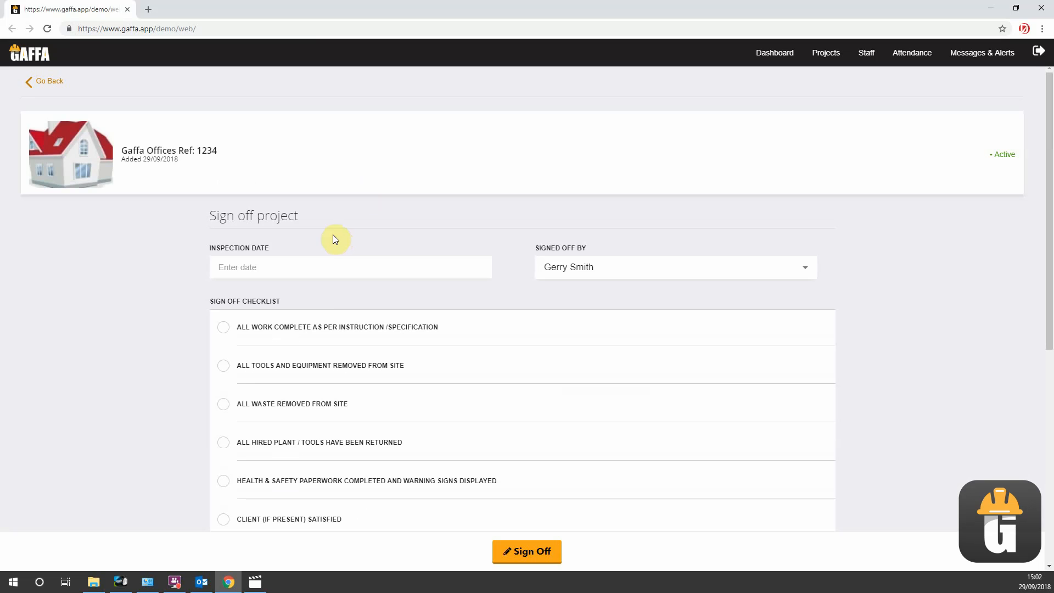
left_click(307, 265)
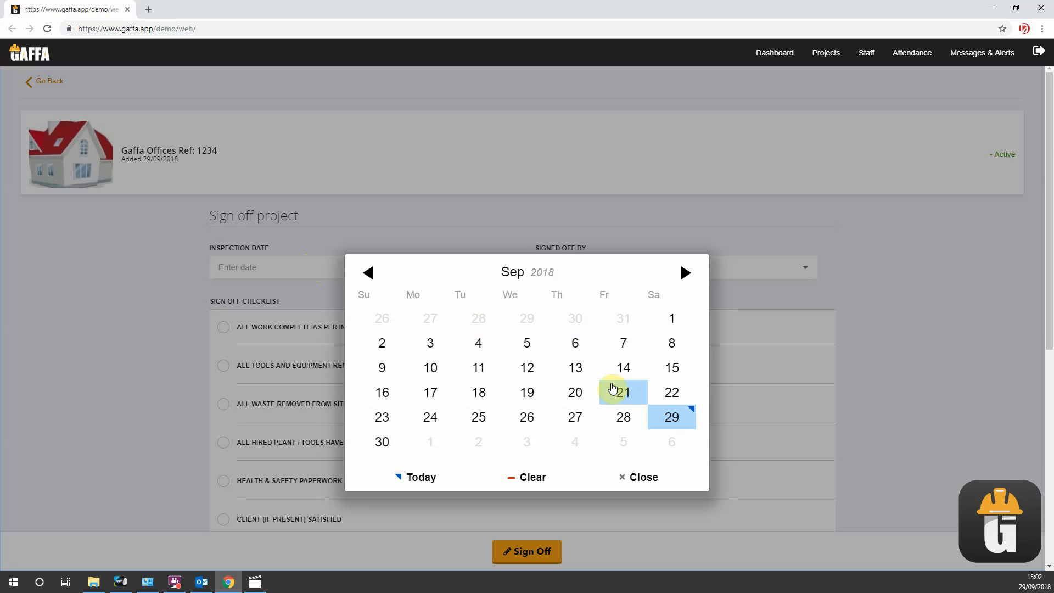
left_click(621, 390)
left_click(579, 267)
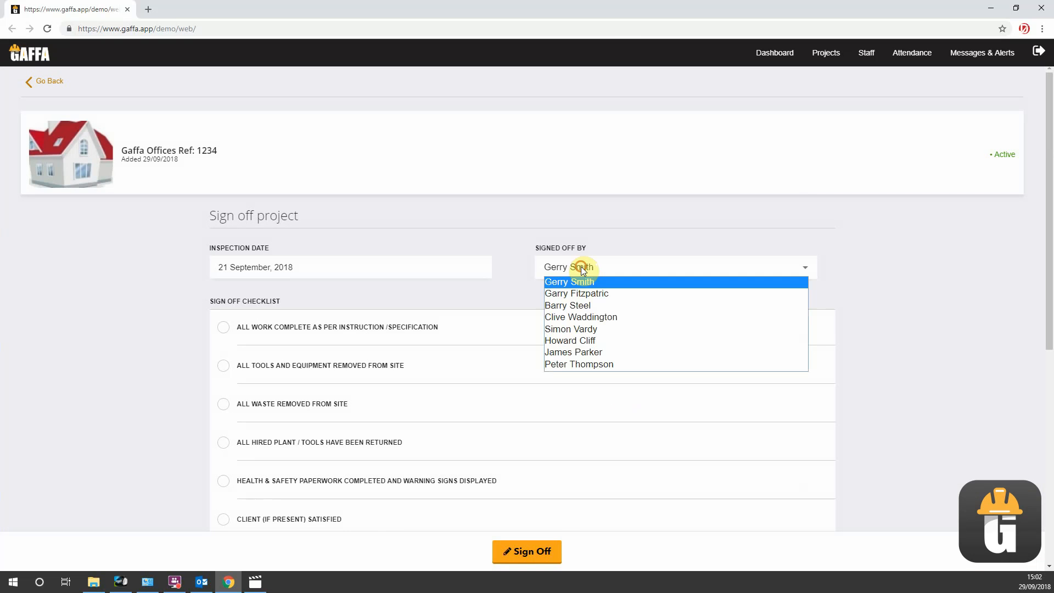
left_click(575, 329)
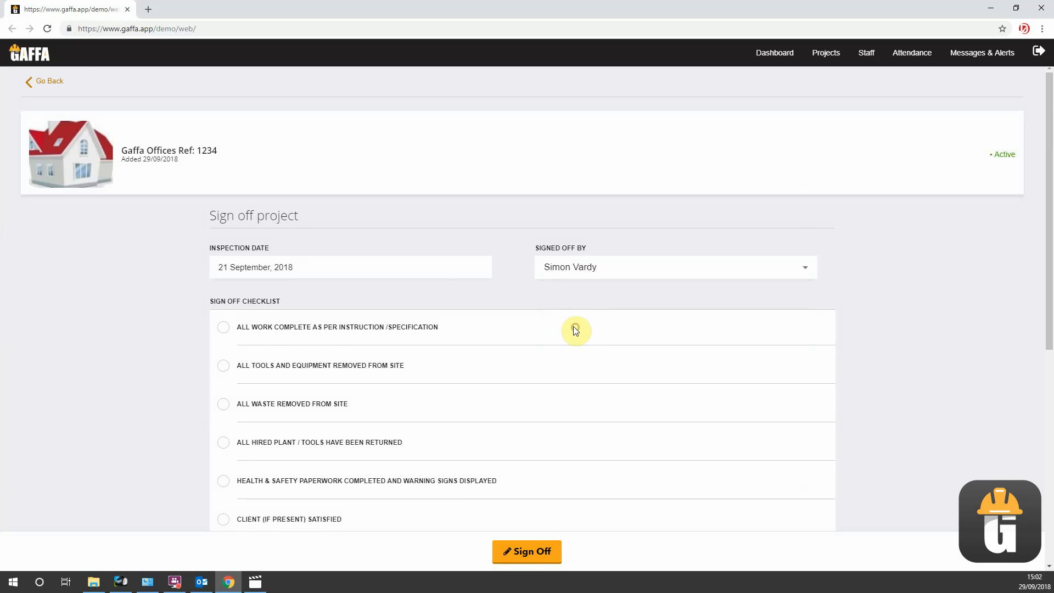
- Tick all eight sign-off checklist items, from all work complete through keys returned and property left secure
scroll(430, 282, "down", 1)
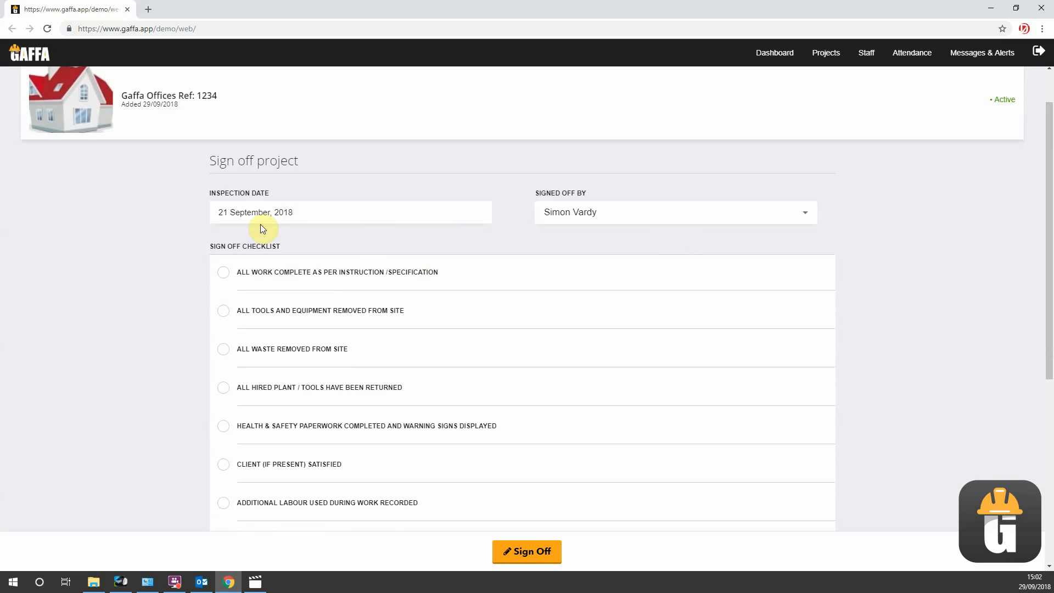
scroll(260, 224, "down", 2)
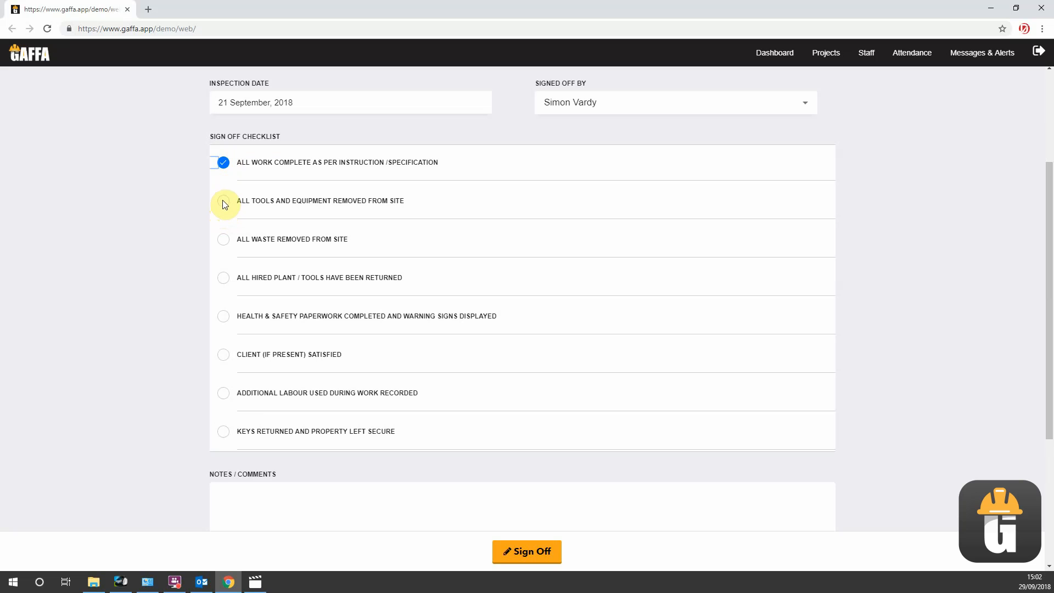
left_click(222, 240)
scroll(353, 291, "down", 1)
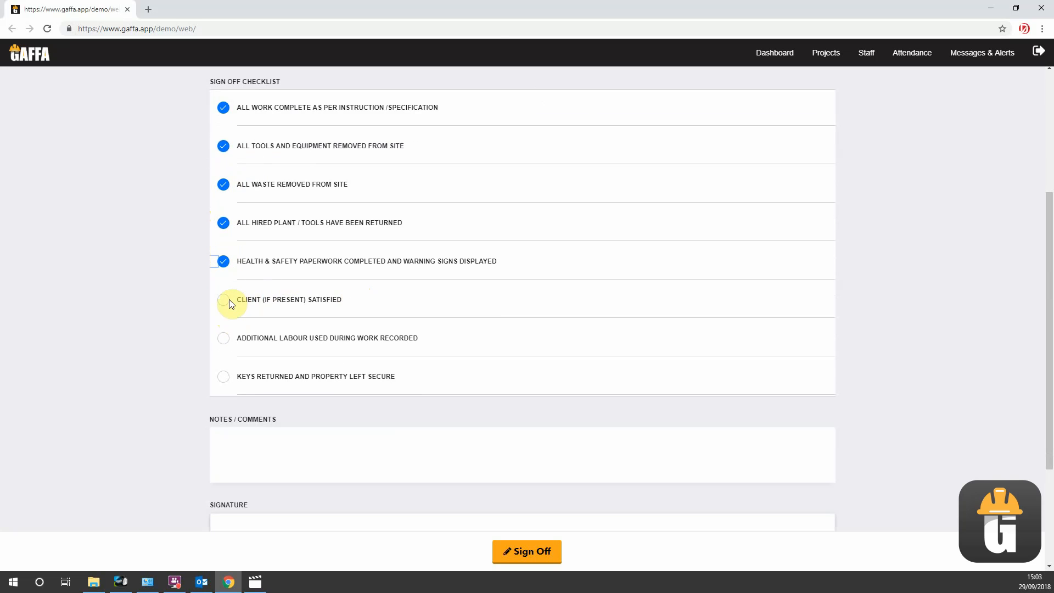
left_click(223, 299)
scroll(347, 329, "down", 1)
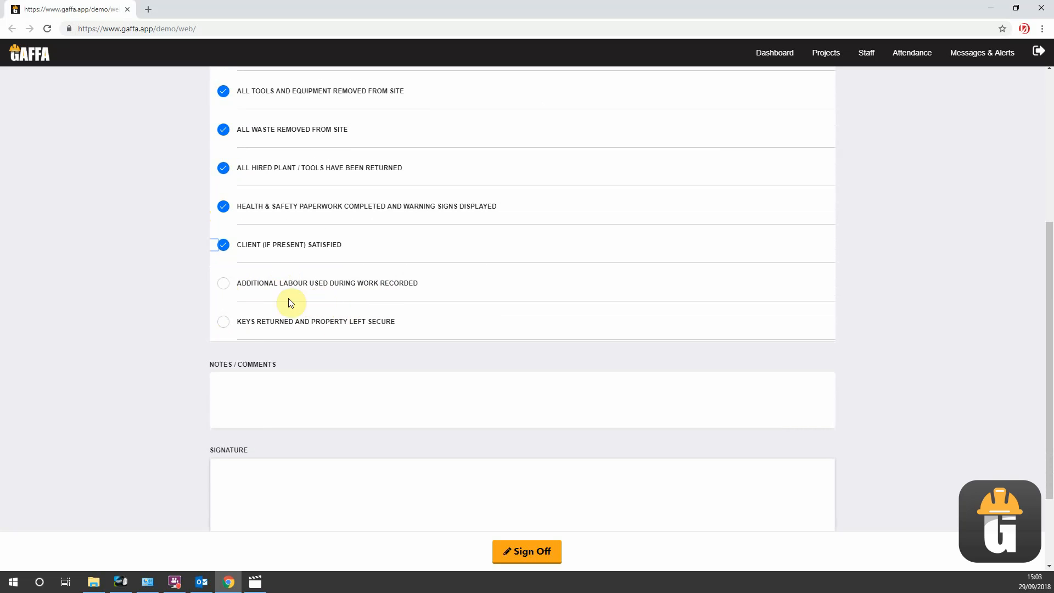
left_click(222, 283)
left_click(225, 322)
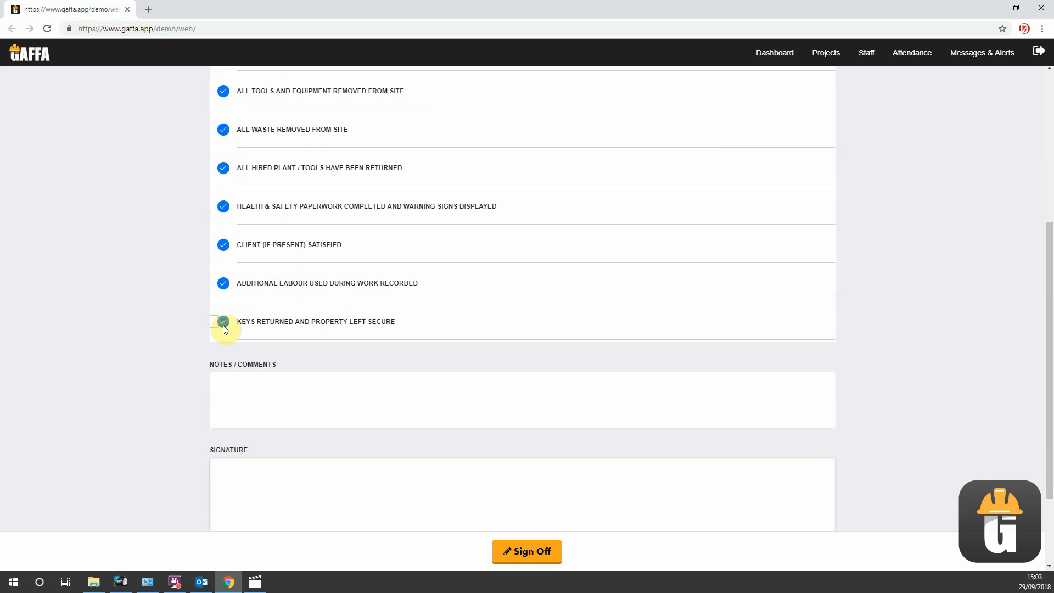
- Enter "Everyones happy" as the sign-off notes and comments
left_click(241, 389)
type("Everyones happy")
- Draw the signatory's handwritten first name in the signature area and submit the project sign-off
scroll(245, 397, "down", 2)
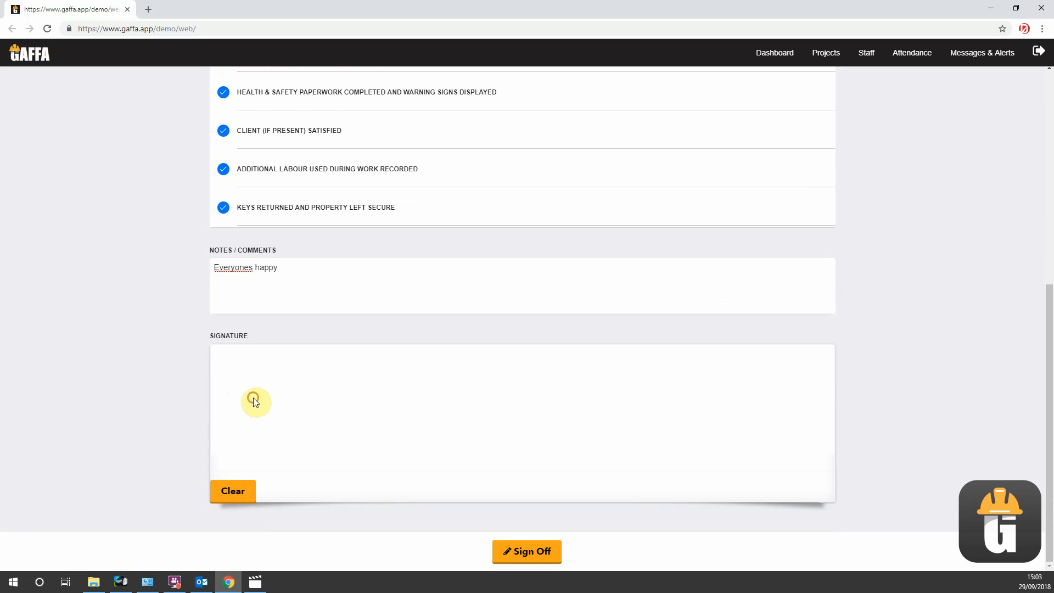
left_click(253, 397)
mouse_move(300, 382)
left_mouse_down()
mouse_move(277, 394)
mouse_move(315, 417)
mouse_move(286, 426)
mouse_move(324, 405)
mouse_move(327, 430)
mouse_move(324, 384)
mouse_move(348, 404)
mouse_move(358, 396)
mouse_move(359, 421)
mouse_move(377, 419)
mouse_move(378, 400)
mouse_move(396, 420)
mouse_move(420, 400)
left_mouse_up()
left_click(325, 380)
left_click(549, 550)
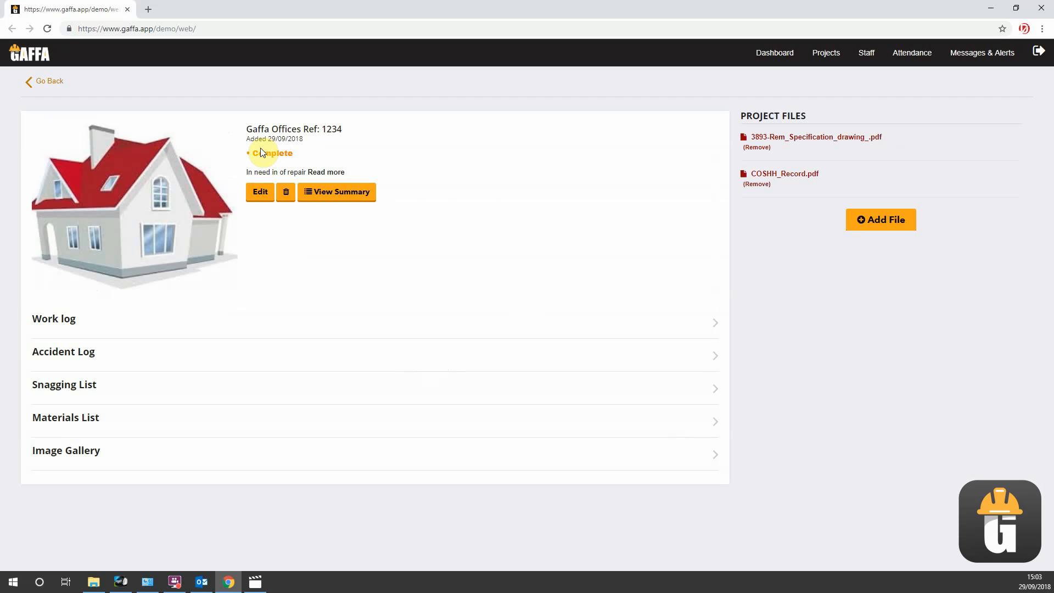
- Open the project summary and examine the sign-off details, checklist, worklog, additional work, snagging list, materials log and gallery images
left_click(331, 193)
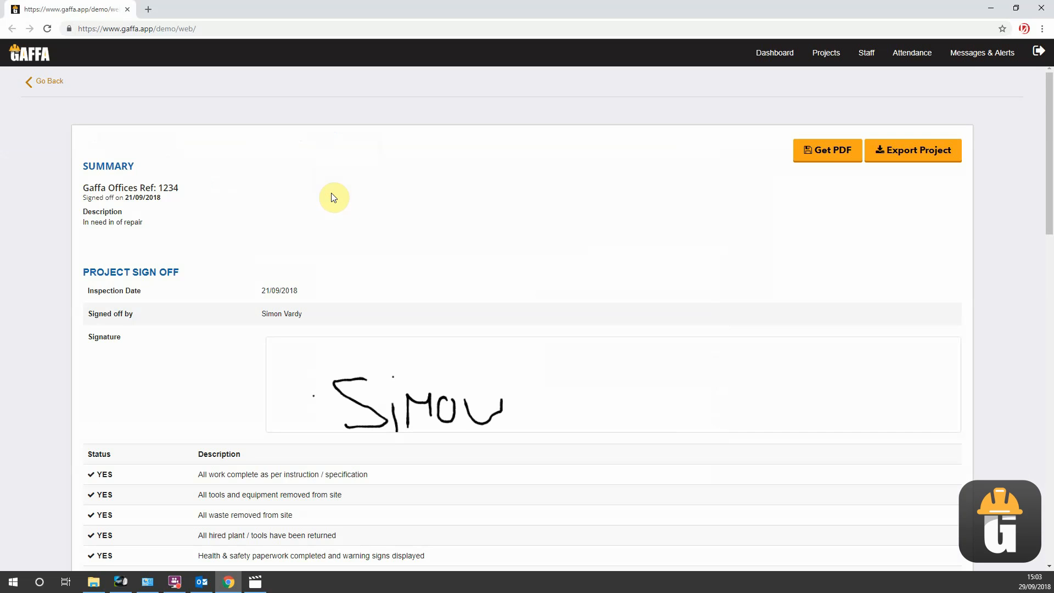
scroll(349, 198, "down", 2)
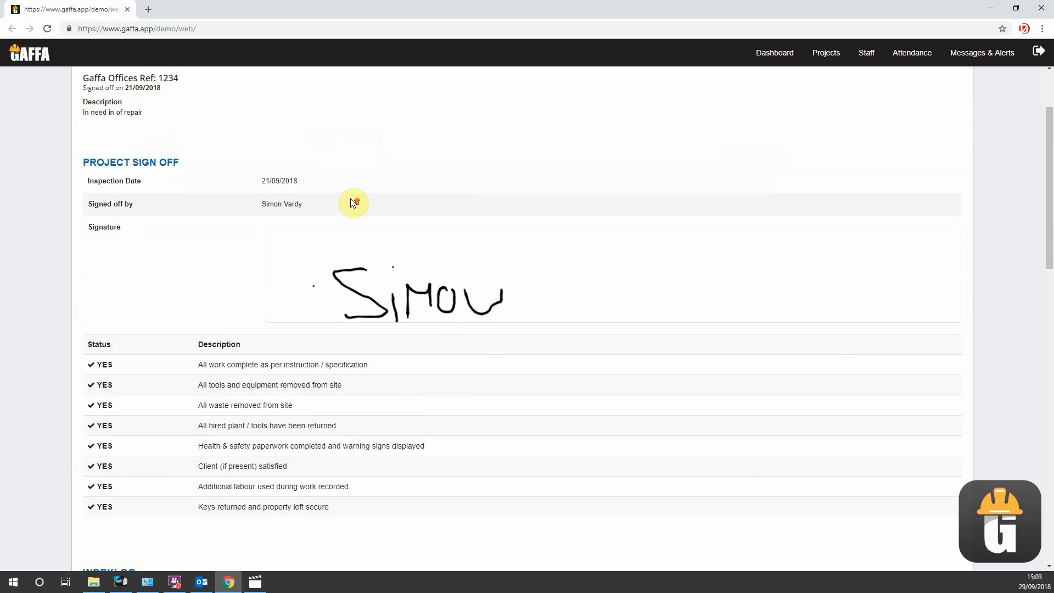
scroll(351, 202, "up", 2)
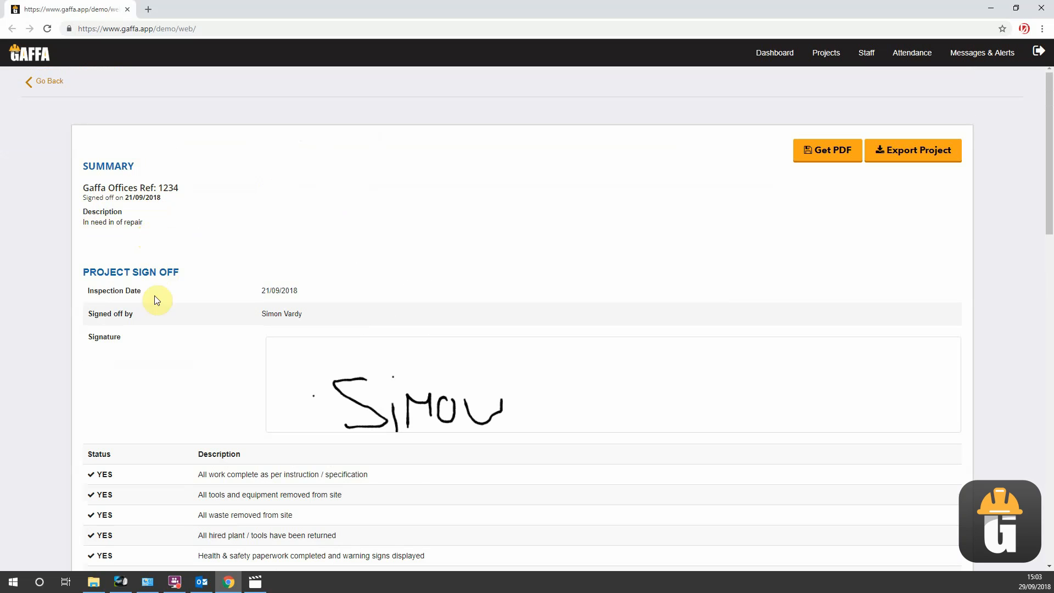
scroll(165, 276, "down", 1)
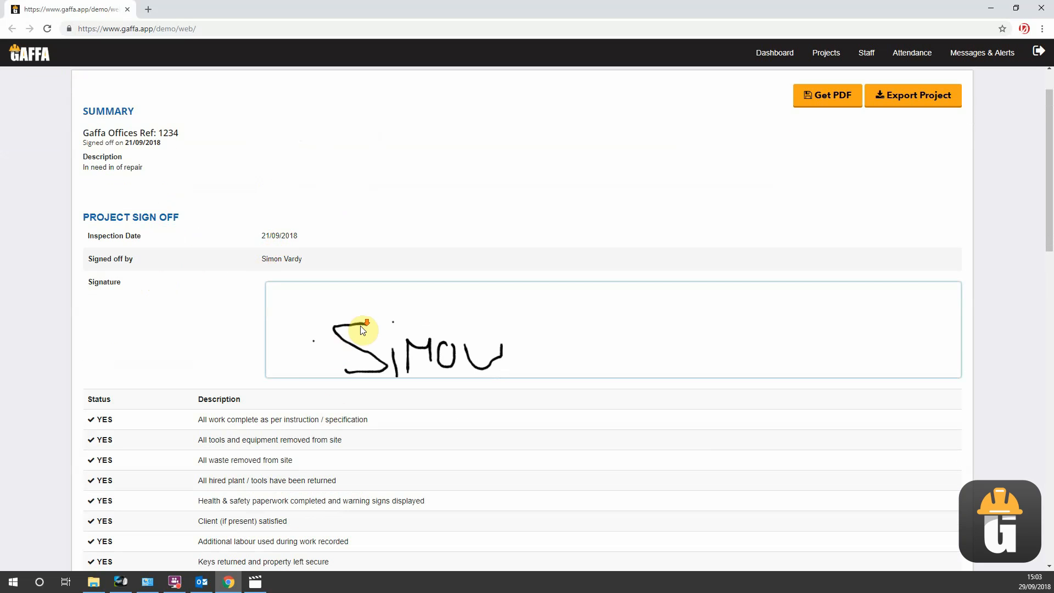
scroll(357, 329, "down", 2)
scroll(244, 296, "down", 1)
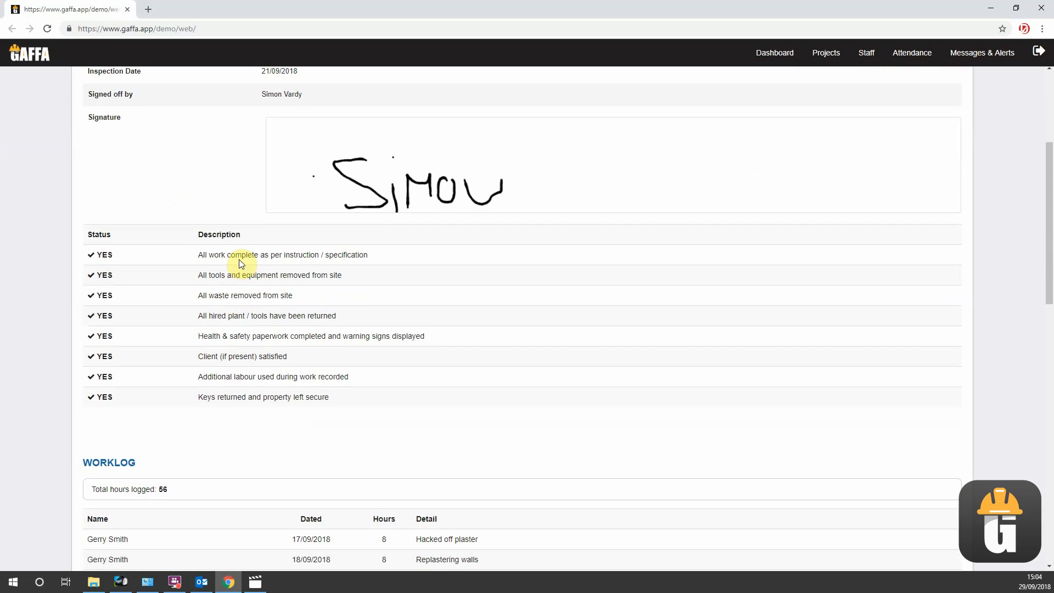
scroll(239, 259, "down", 4)
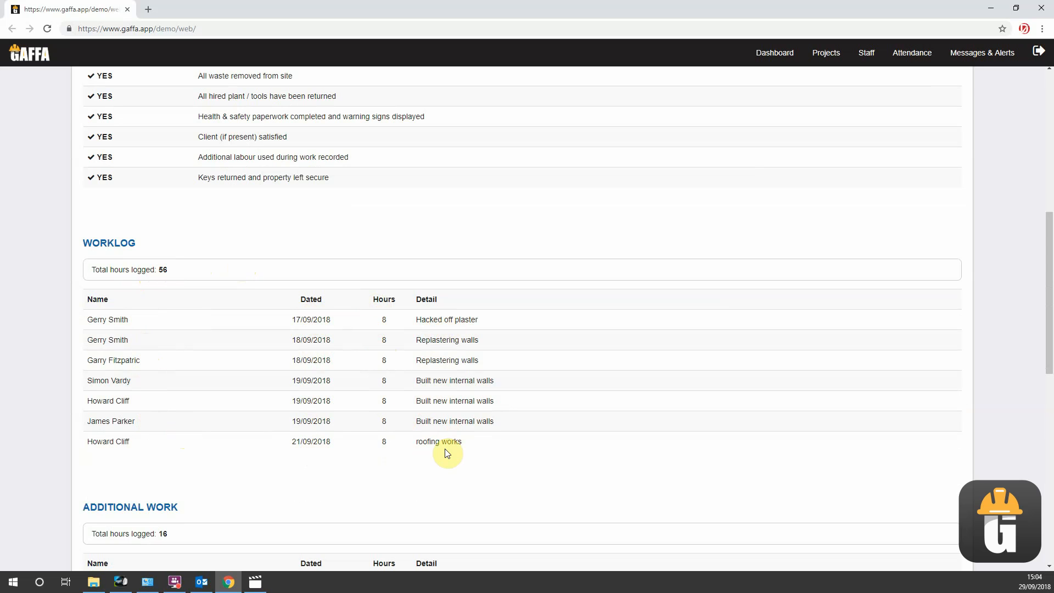
scroll(431, 382, "down", 2)
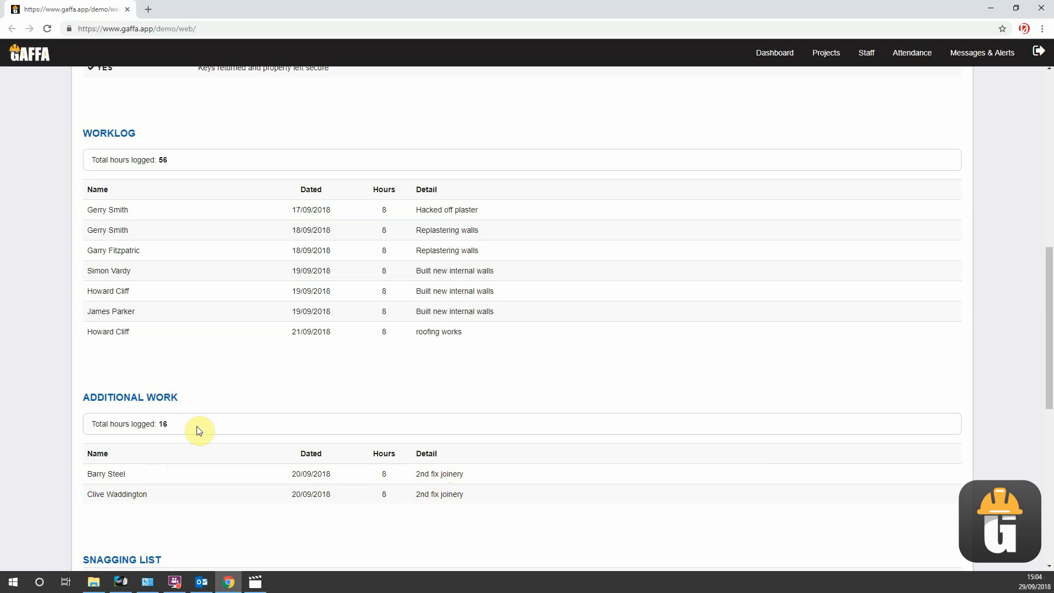
scroll(217, 428, "down", 2)
scroll(217, 428, "down", 2)
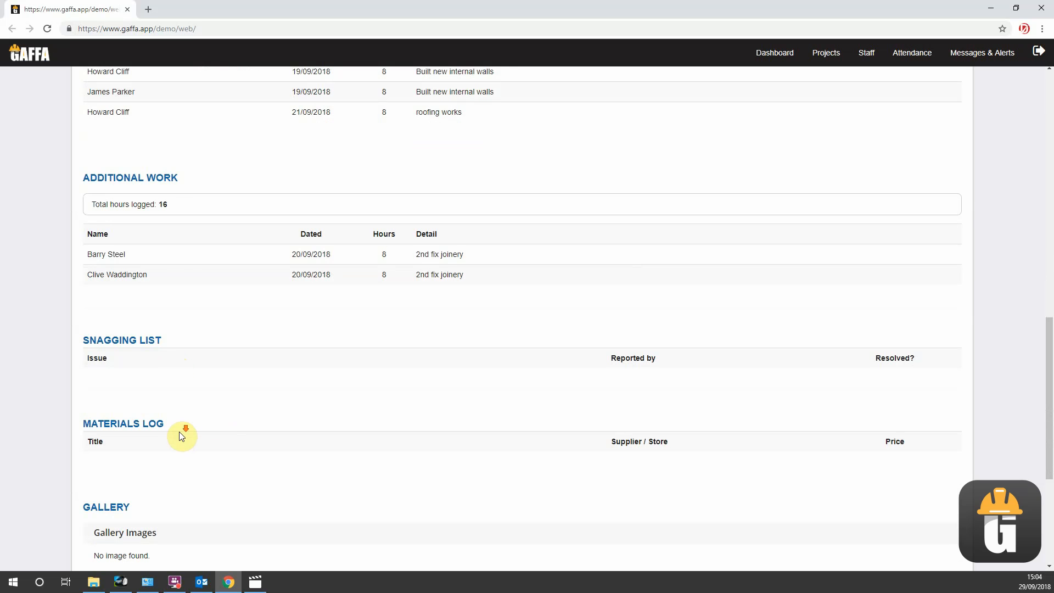
scroll(179, 431, "down", 2)
scroll(181, 435, "down", 3)
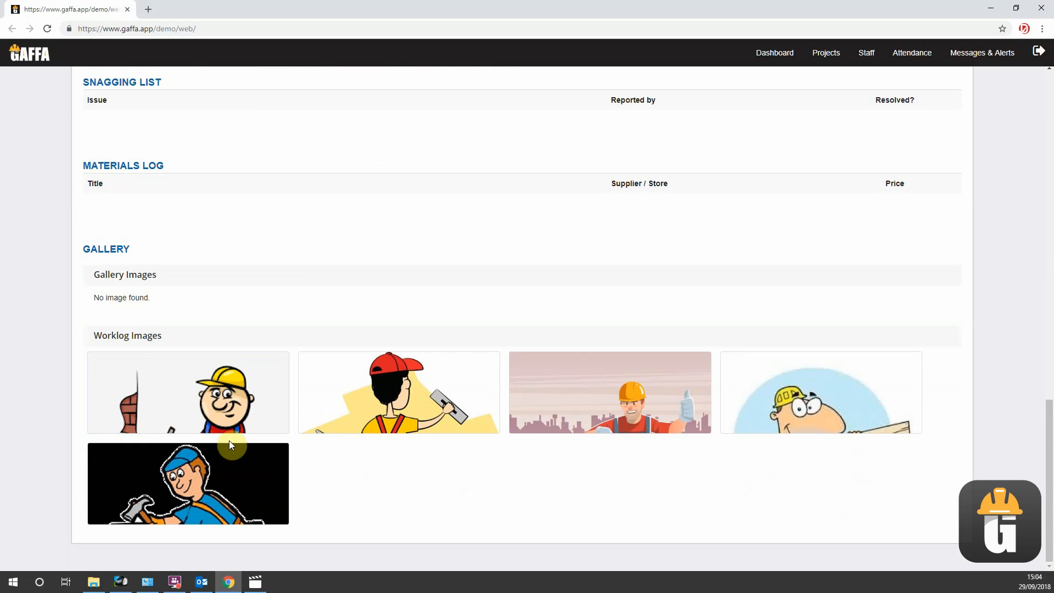
- Export the project from its summary and open the downloaded 14_project.zip
scroll(497, 475, "up", 20)
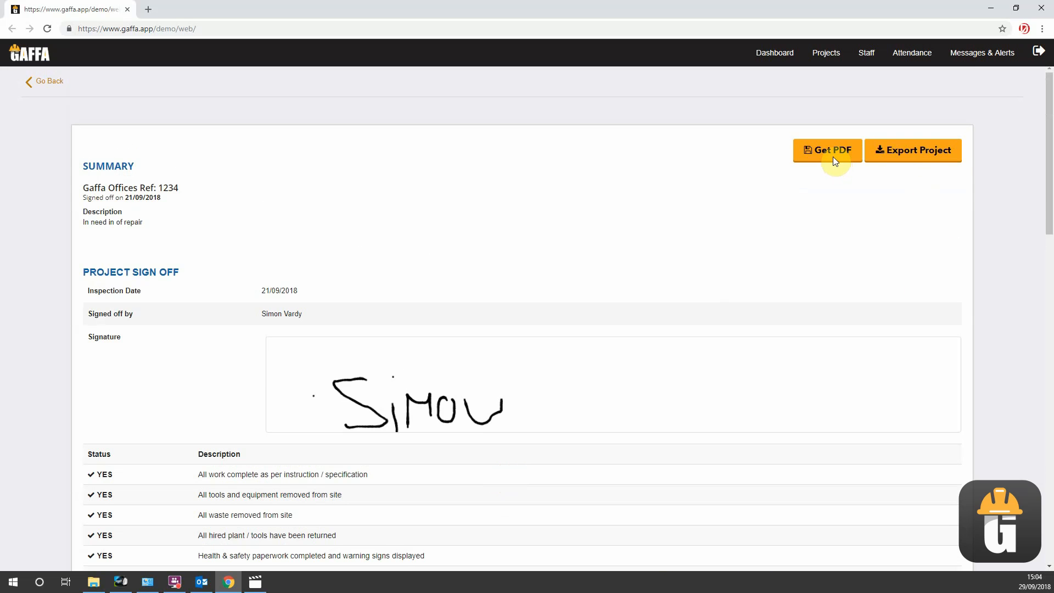
scroll(661, 266, "down", 2)
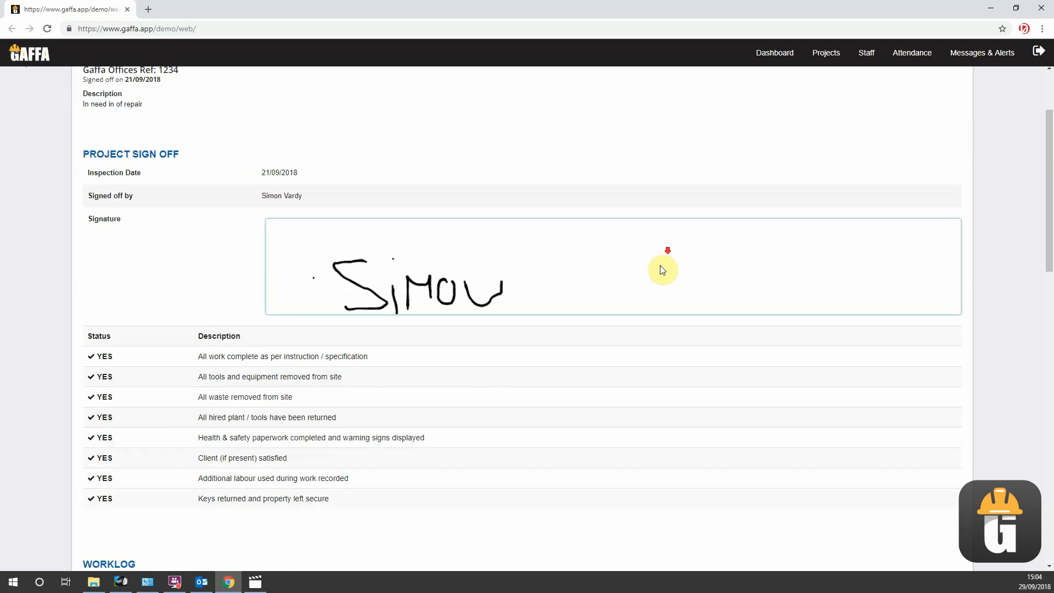
scroll(689, 290, "up", 2)
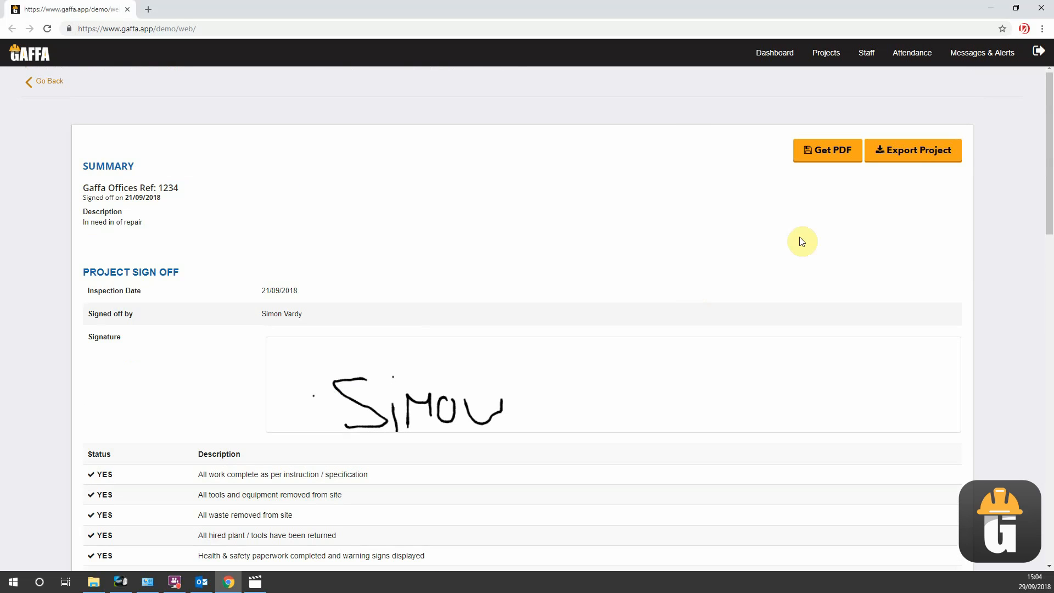
left_click(927, 151)
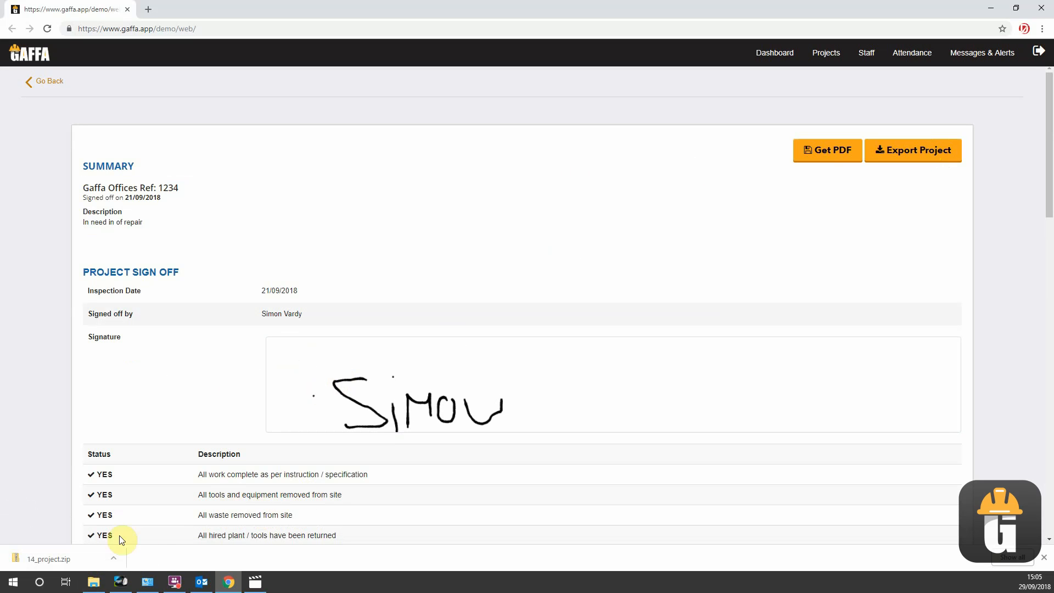
left_click(57, 557)
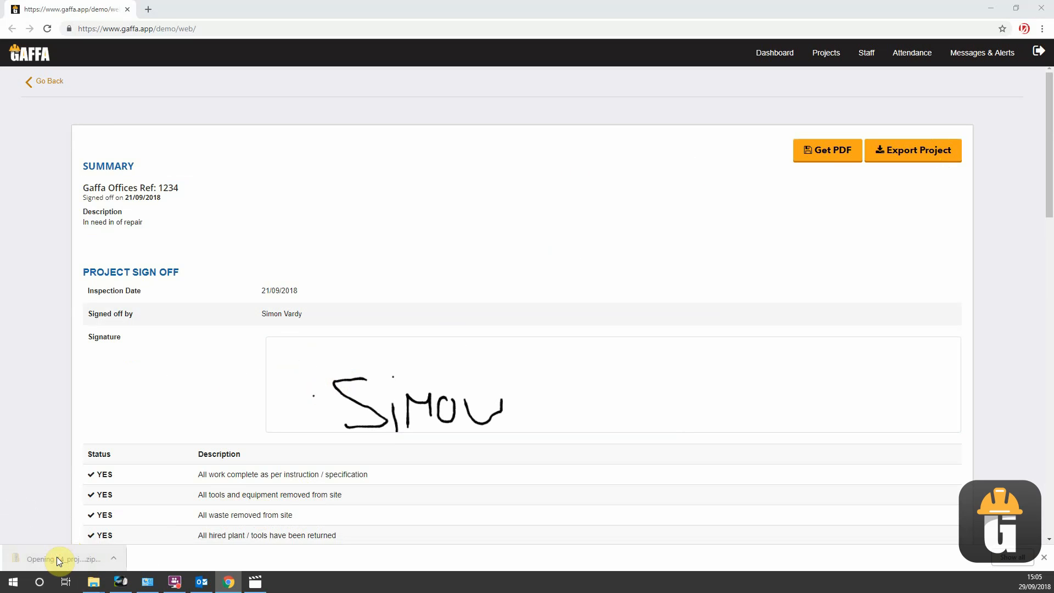
- Return to the dashboard and look through its project list
left_click(36, 60)
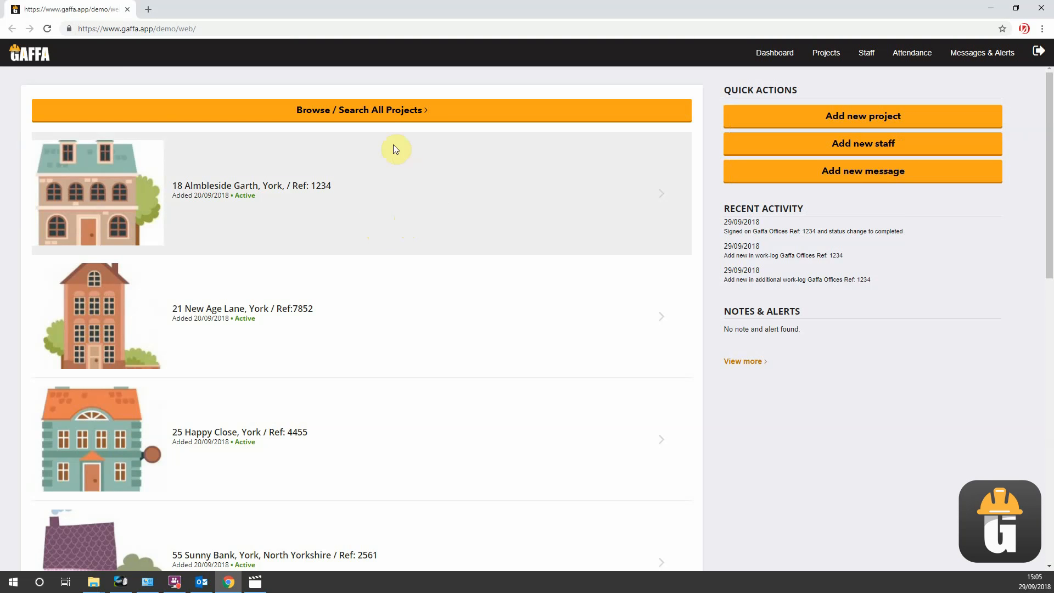
scroll(420, 214, "down", 2)
scroll(406, 220, "up", 2)
scroll(417, 274, "down", 12)
scroll(420, 296, "up", 12)
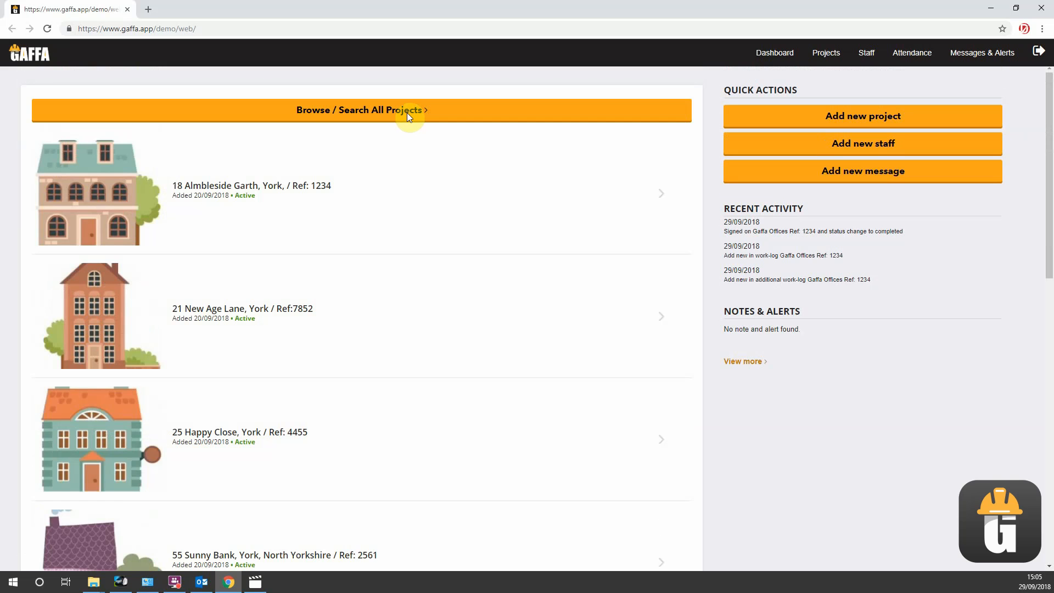
- Browse all projects, search for those with the Complete status and open Gaffa Offices Ref: 1234
left_click(407, 113)
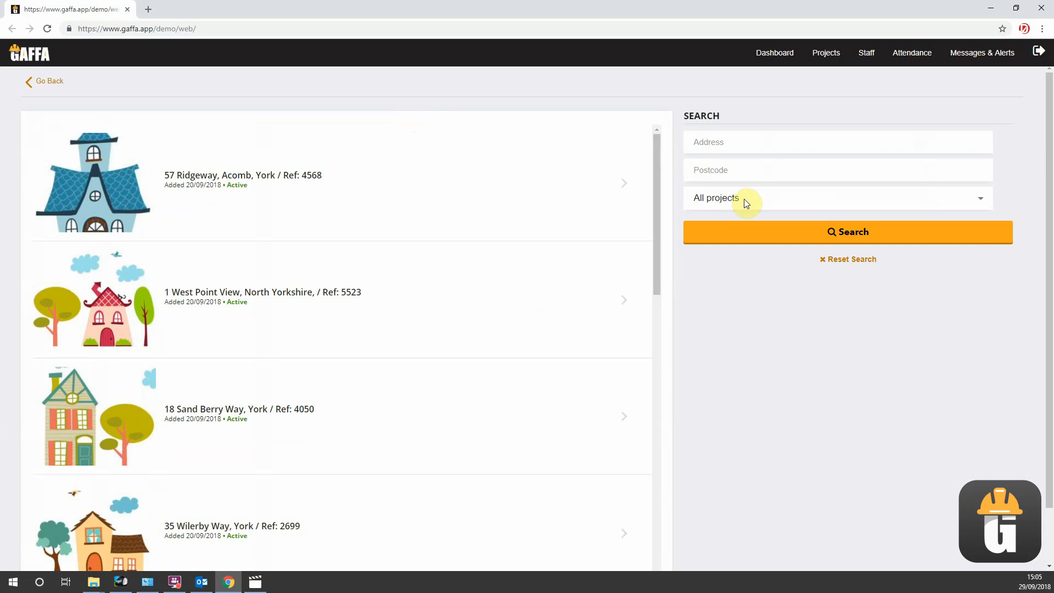
left_click(744, 199)
left_click(735, 237)
left_click(735, 238)
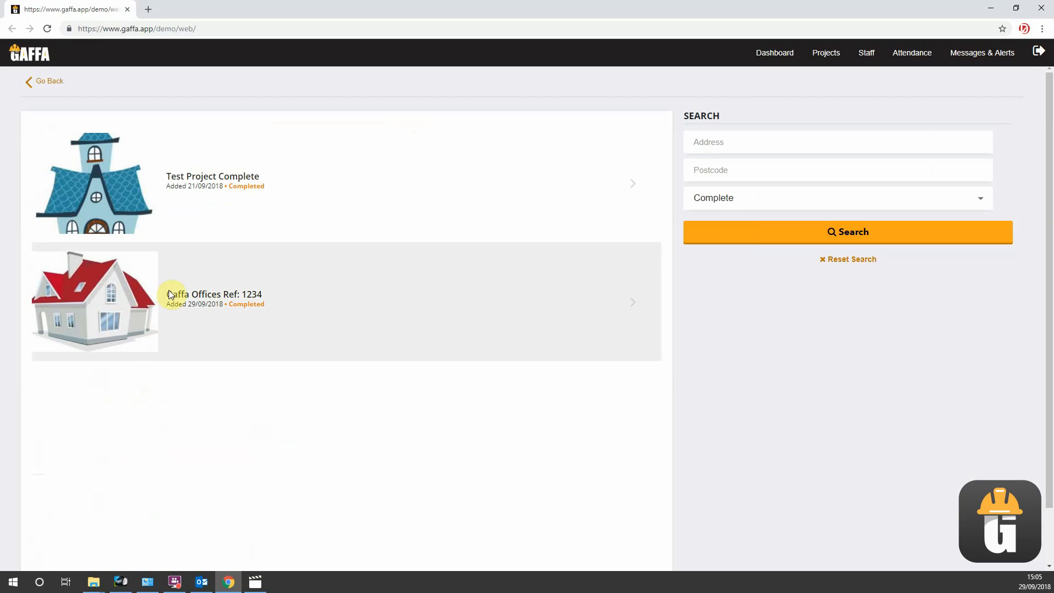
left_click(132, 308)
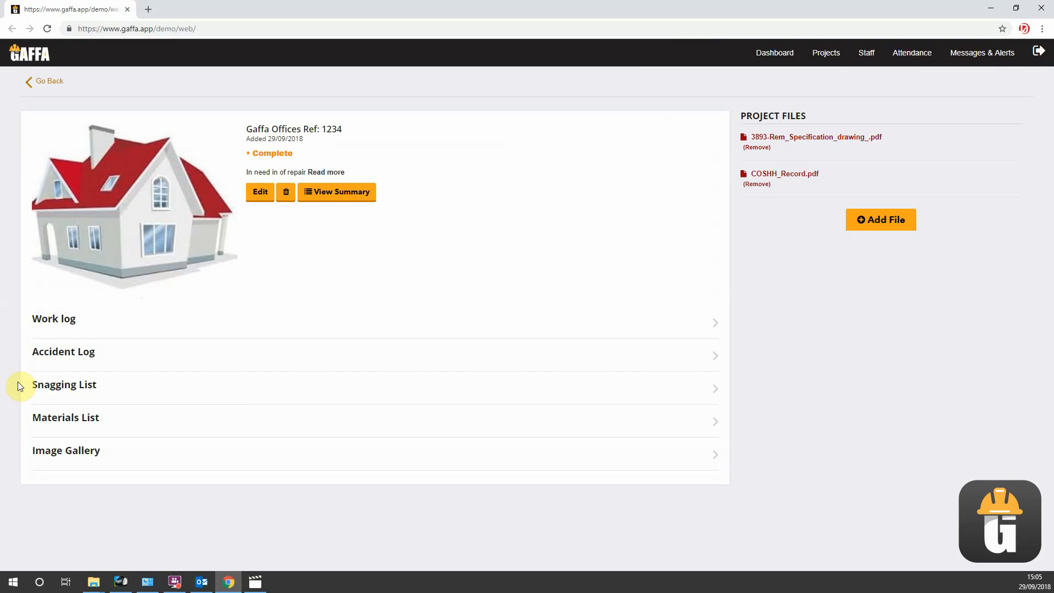
key("F10")
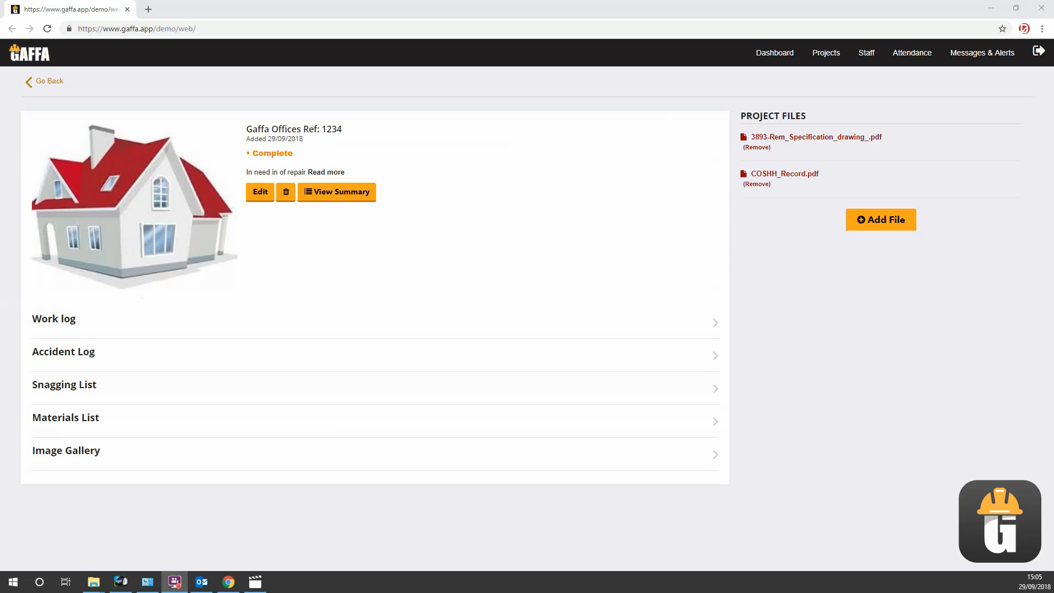